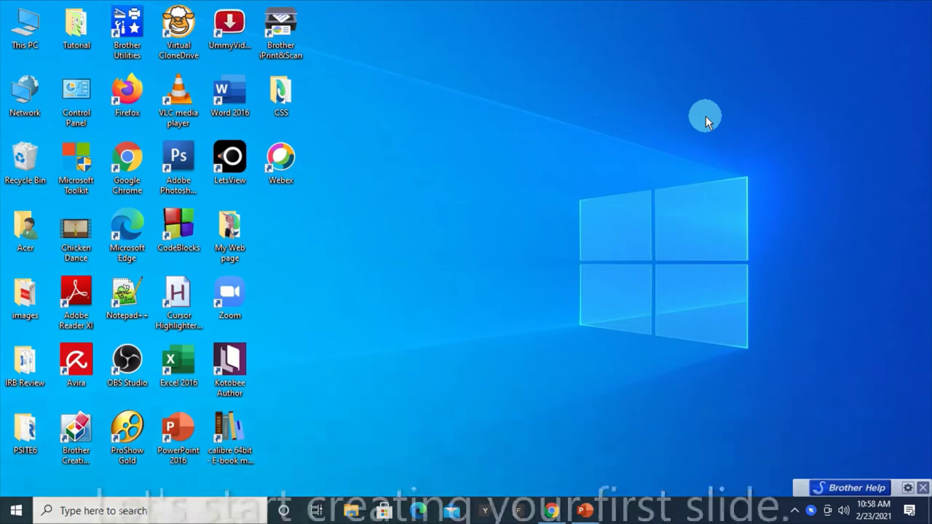
# - Bring up the 'Activity Slide in PowerPoint' presentation from the taskbar
pyautogui.click(587, 511)
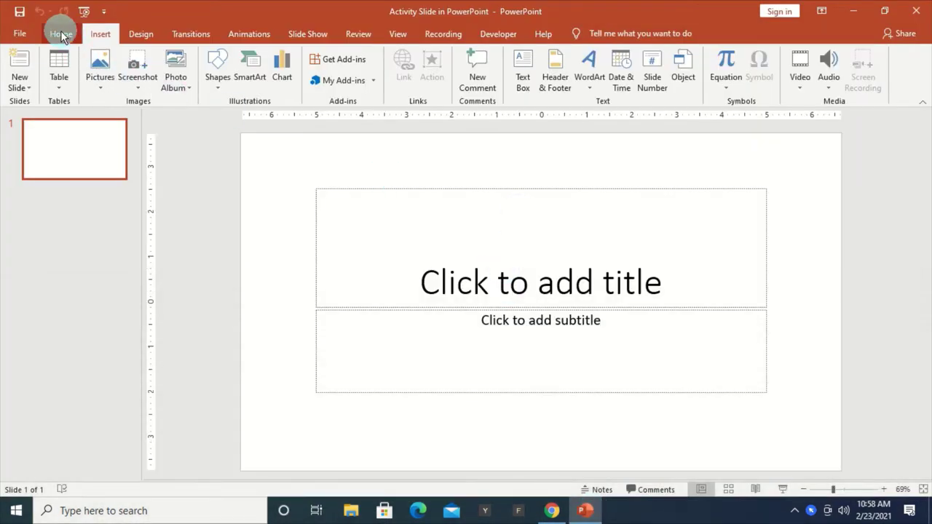
# - Apply the Picture with Caption layout to the slide, after briefly trying Blank
pyautogui.click(61, 35)
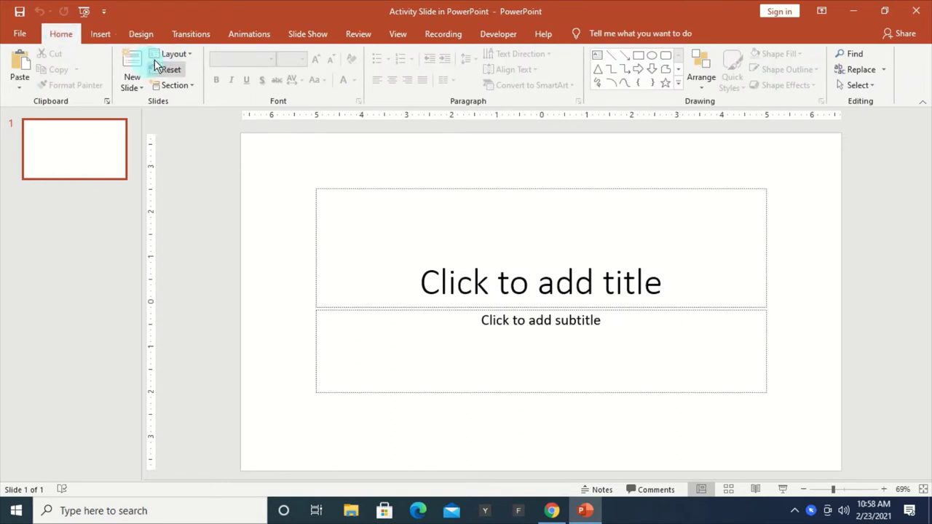
pyautogui.click(173, 59)
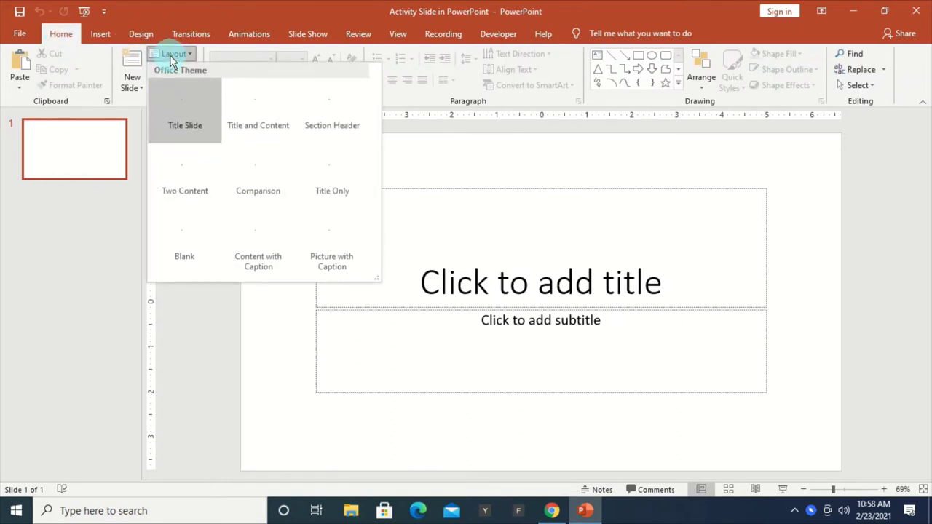
pyautogui.click(186, 236)
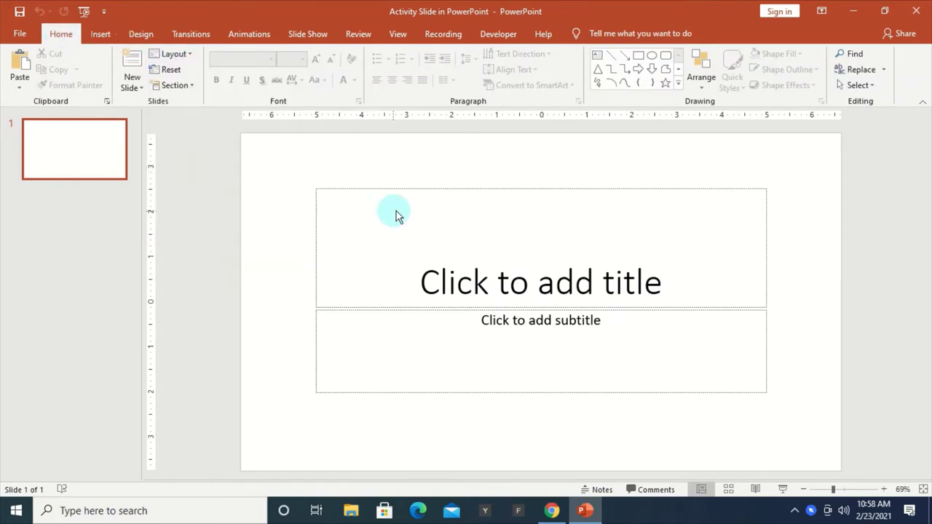
pyautogui.click(180, 54)
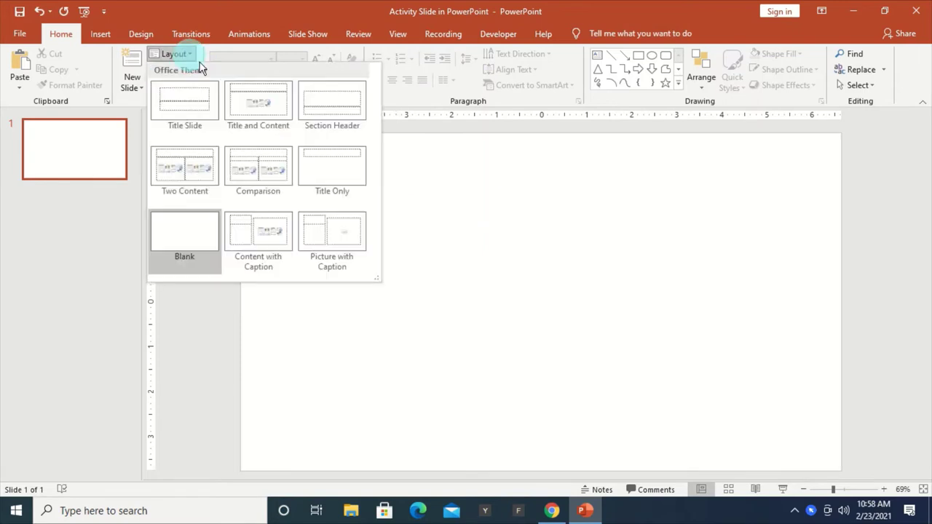
pyautogui.click(345, 251)
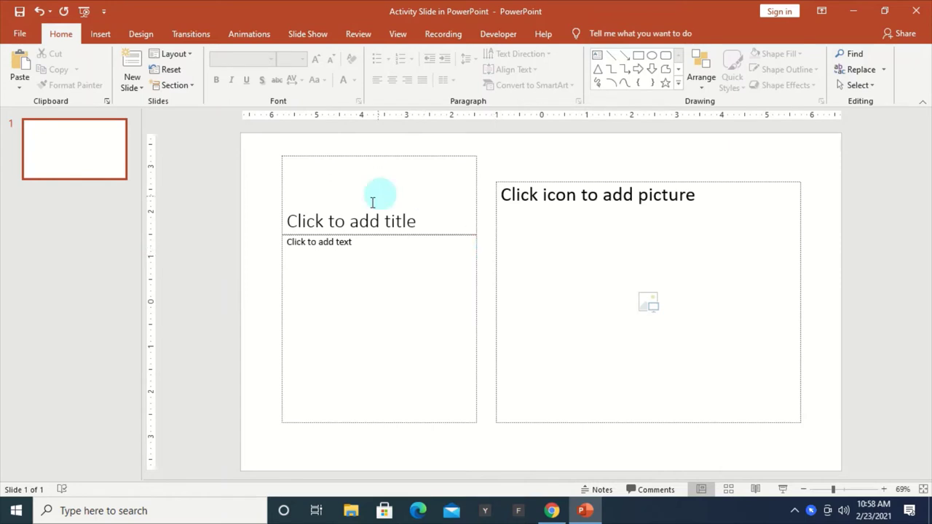
# - Type 'Welcome' as the title and a greeting about the PowerPoint lesson below it
pyautogui.click(363, 217)
pyautogui.write('Welcome')
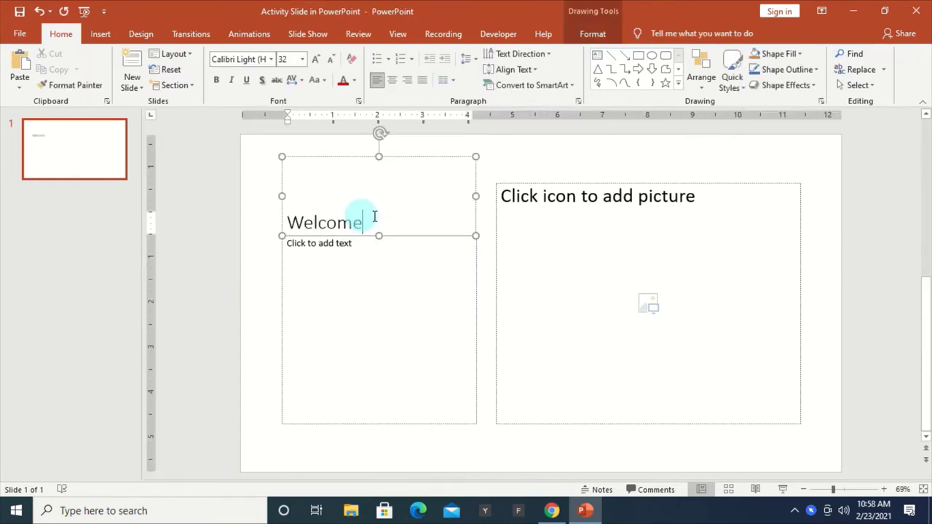
pyautogui.click(378, 284)
pyautogui.write('This is Helen, I hope you will enjoy this PowerPoint lesson')
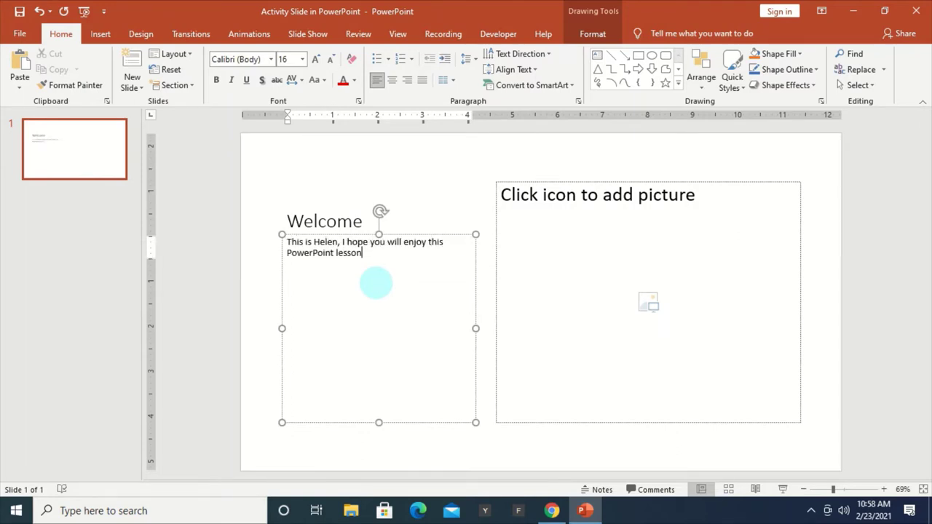
pyautogui.click(327, 220)
pyautogui.doubleClick(327, 221)
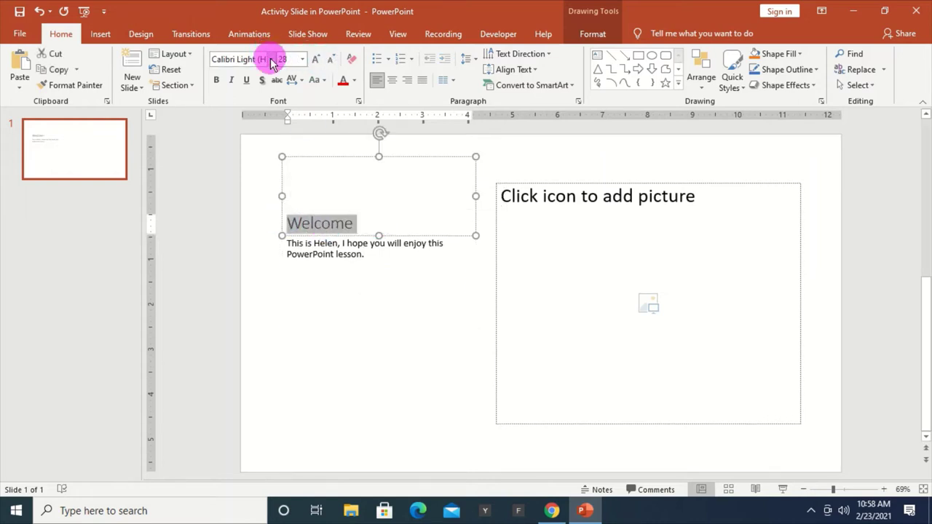
# - Set the Welcome title in Aharoni and enlarge it to 48 pt
pyautogui.click(271, 59)
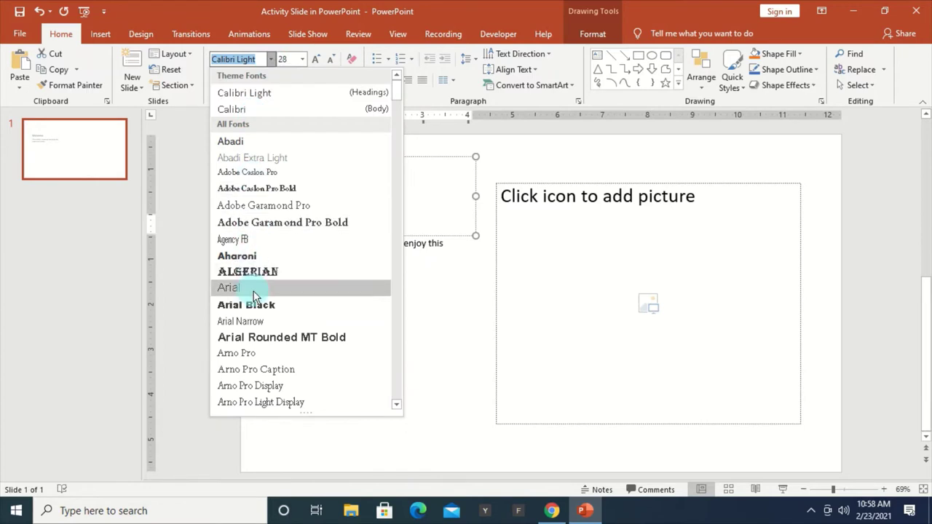
pyautogui.click(252, 256)
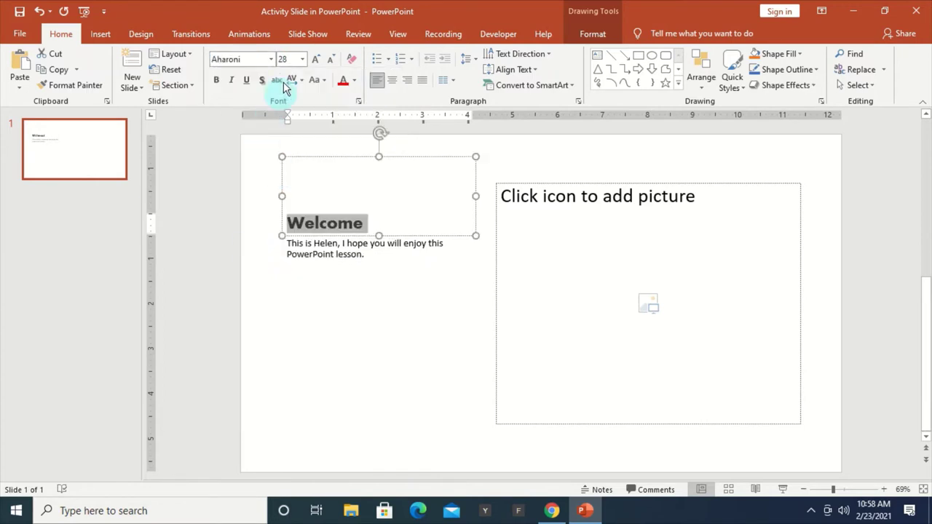
pyautogui.click(317, 60)
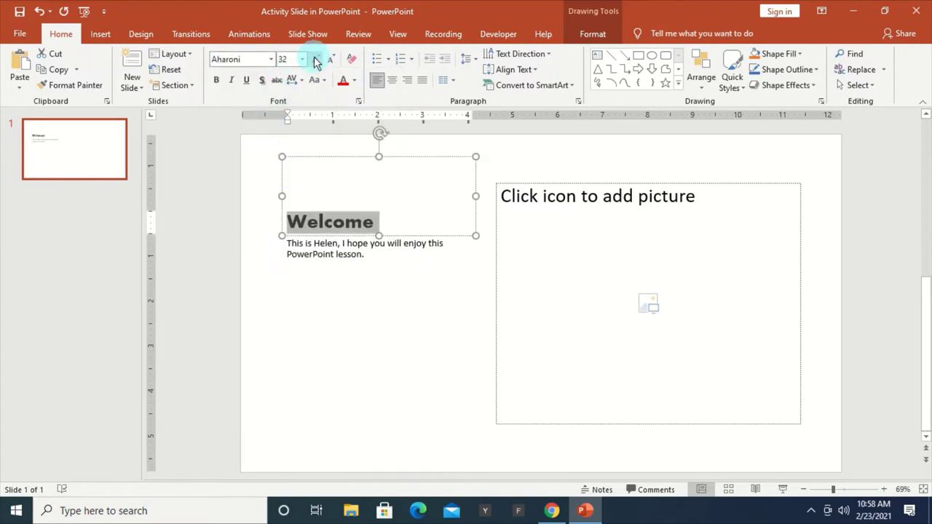
pyautogui.click(317, 59)
pyautogui.click(316, 60)
pyautogui.click(317, 60)
pyautogui.click(317, 59)
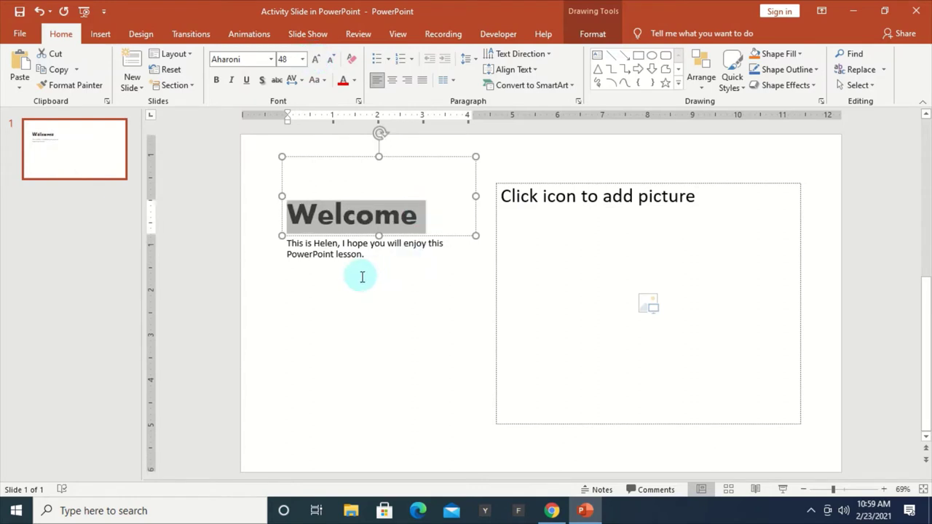
pyautogui.click(365, 252)
# - Enlarge the greeting sentence to 44 pt and centre it
pyautogui.moveTo(365, 253); pyautogui.dragTo(283, 238)
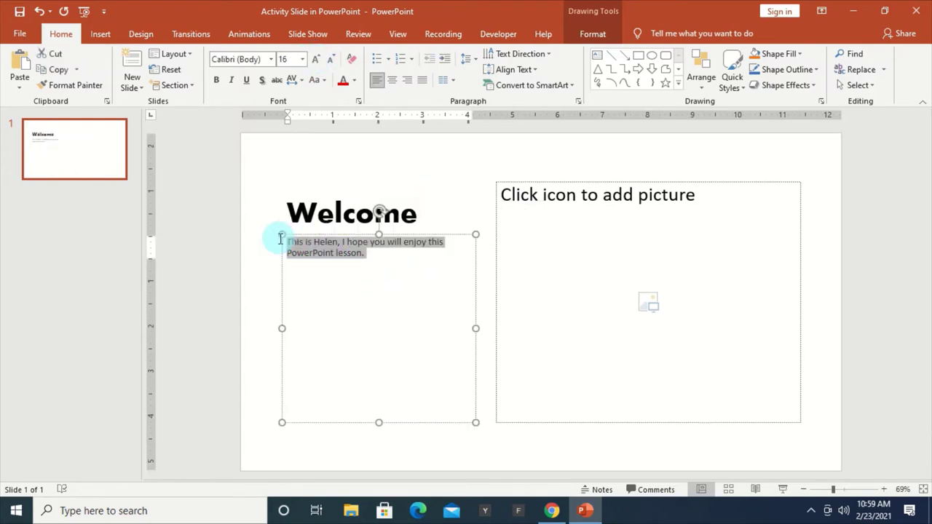
pyautogui.click(317, 60)
pyautogui.click(317, 59)
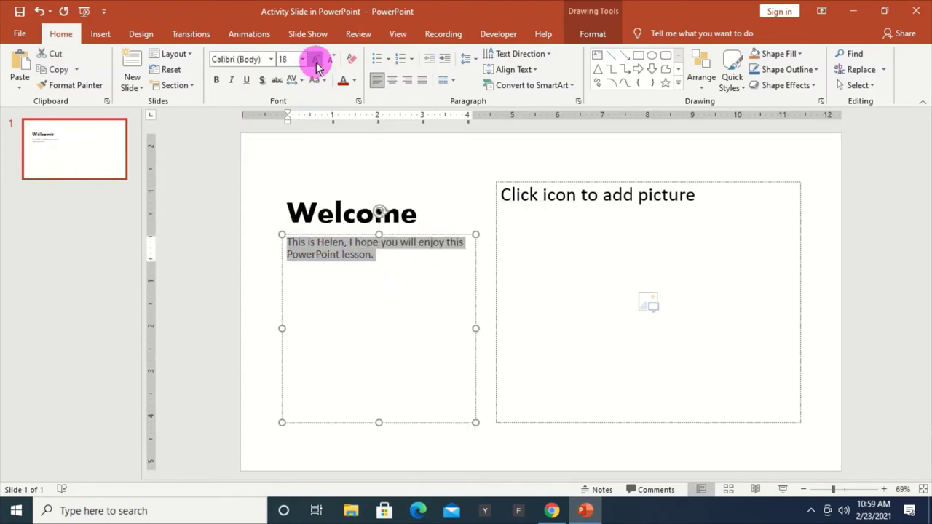
pyautogui.click(317, 60)
pyautogui.click(317, 59)
pyautogui.click(315, 60)
pyautogui.click(315, 60)
pyautogui.click(315, 60)
pyautogui.click(316, 61)
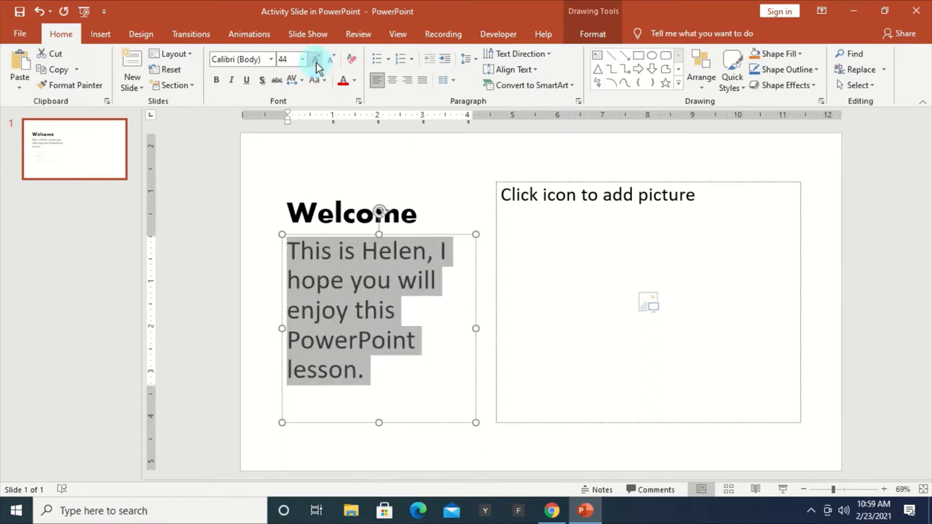
pyautogui.click(393, 81)
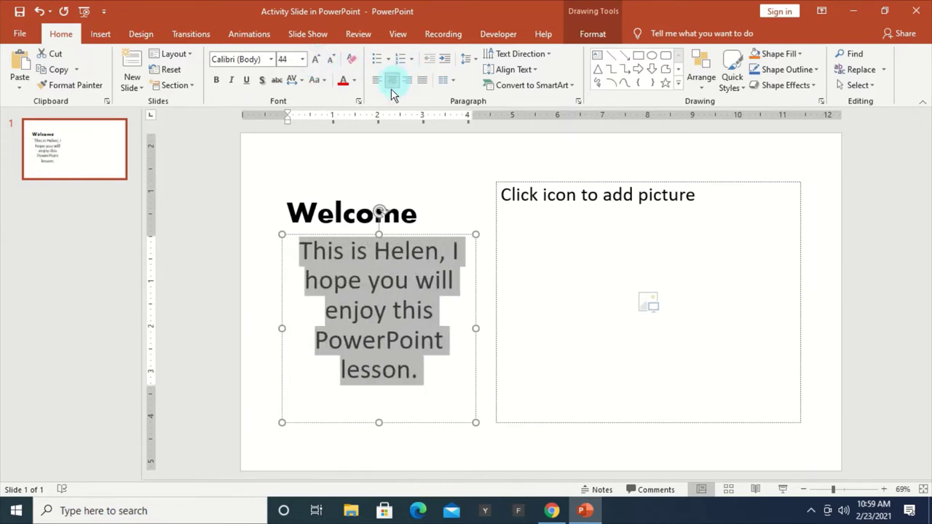
# - Set the greeting text font to Arial Rounded MT Bold
pyautogui.click(271, 61)
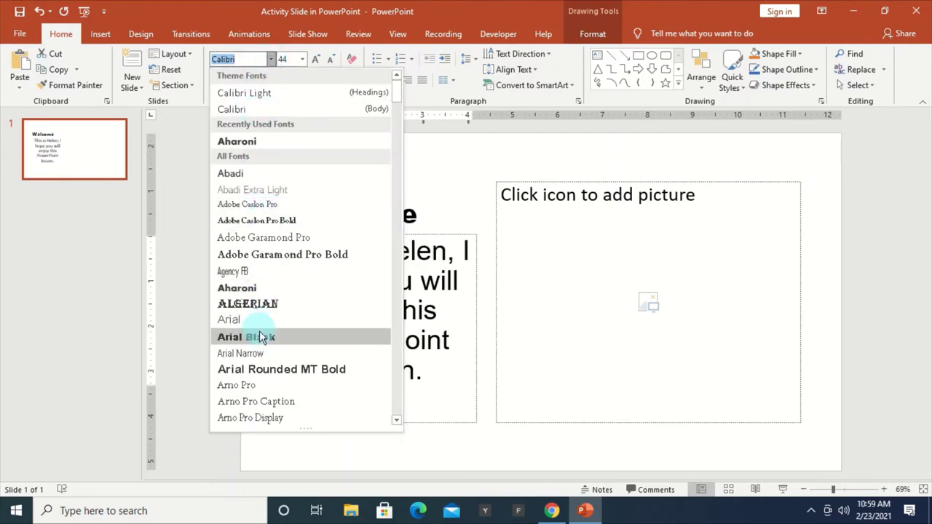
pyautogui.click(279, 370)
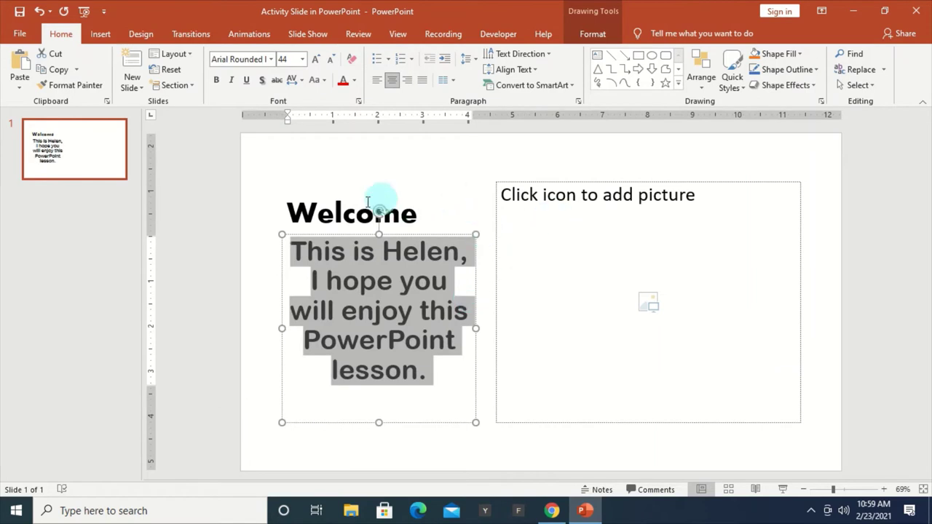
pyautogui.click(322, 213)
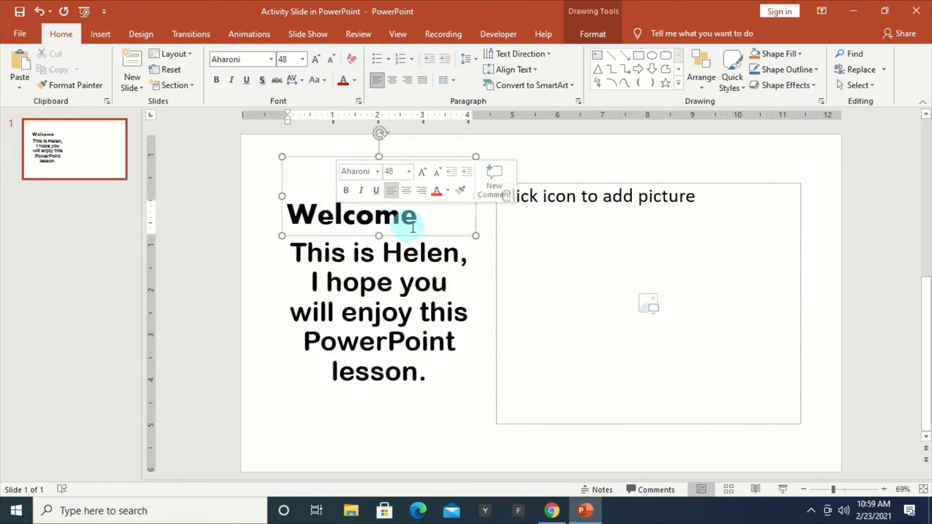
# - Change the title to uppercase and add an exclamation mark, making 'WELCOME!'
pyautogui.moveTo(417, 218); pyautogui.dragTo(295, 215)
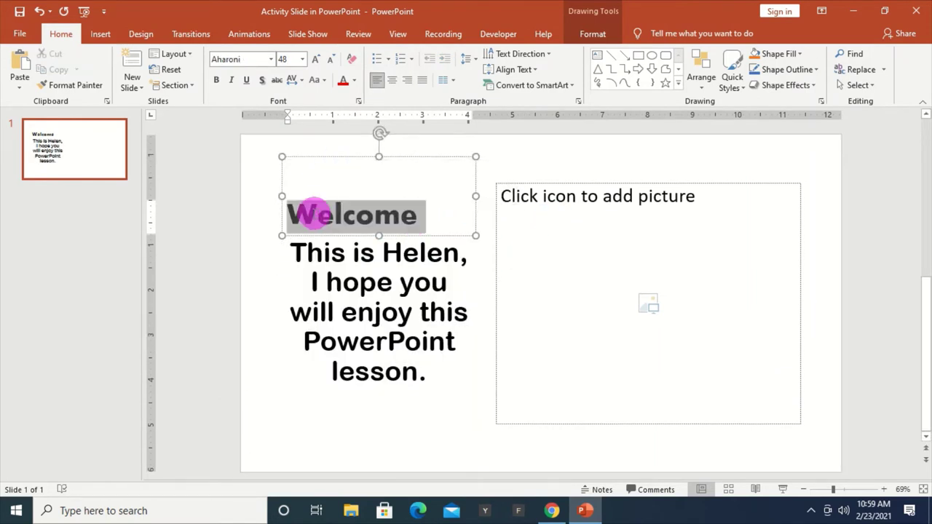
pyautogui.click(326, 82)
pyautogui.click(366, 129)
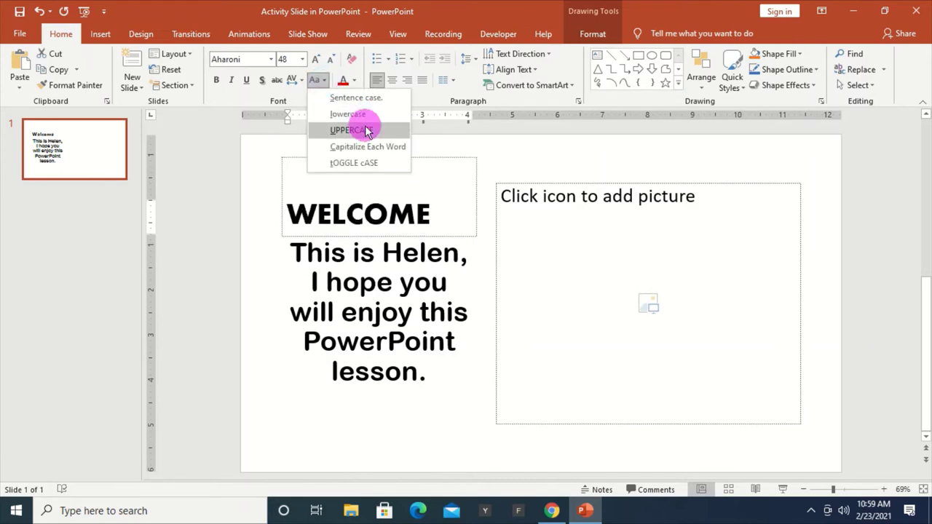
pyautogui.click(443, 217)
pyautogui.write('!')
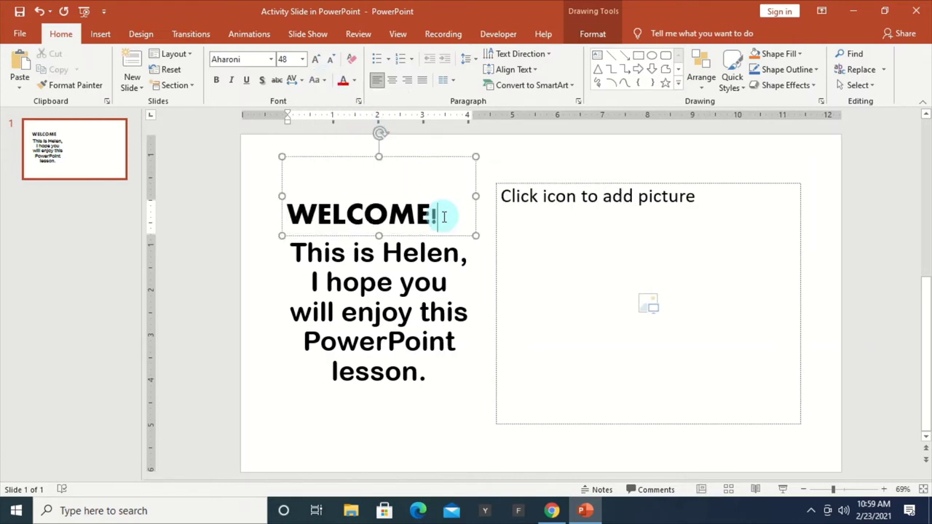
# - Move the greeting box slightly lower and centre the WELCOME! title
pyautogui.click(446, 312)
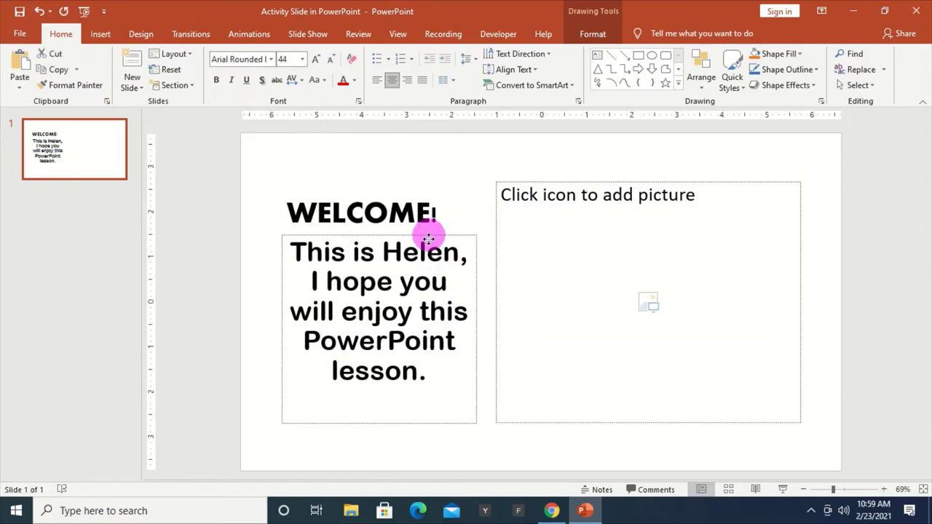
pyautogui.moveTo(430, 236); pyautogui.dragTo(428, 252)
pyautogui.click(426, 212)
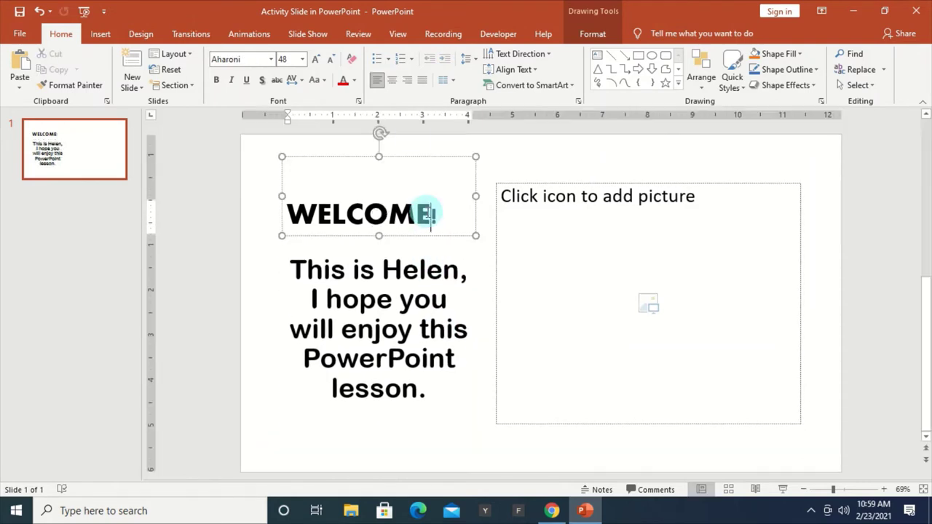
pyautogui.click(393, 85)
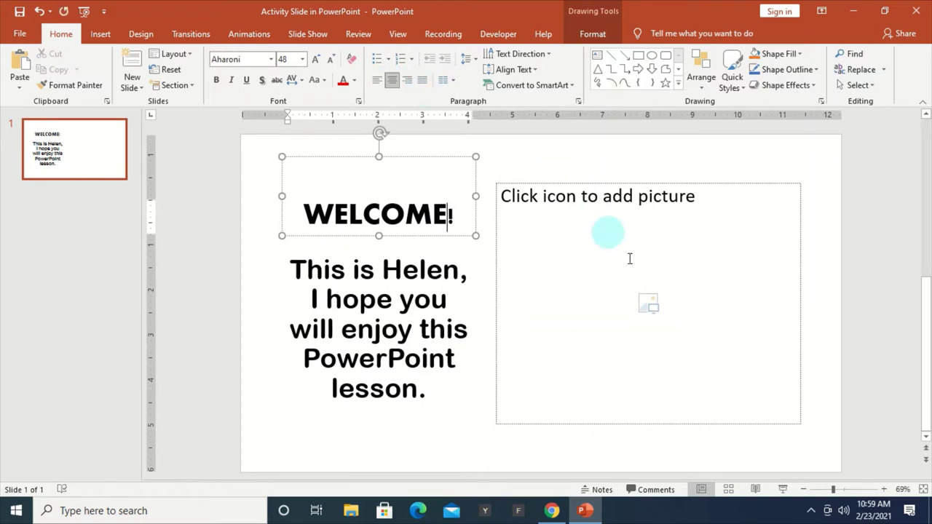
# - Insert the 'me' portrait into the picture placeholder and nudge it slightly right
pyautogui.click(656, 308)
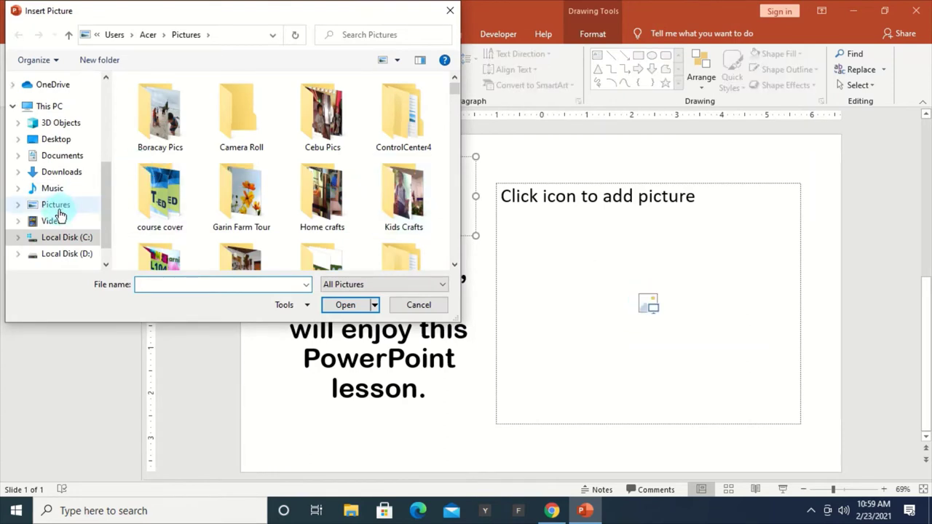
pyautogui.moveTo(454, 89); pyautogui.dragTo(451, 190)
pyautogui.click(327, 195)
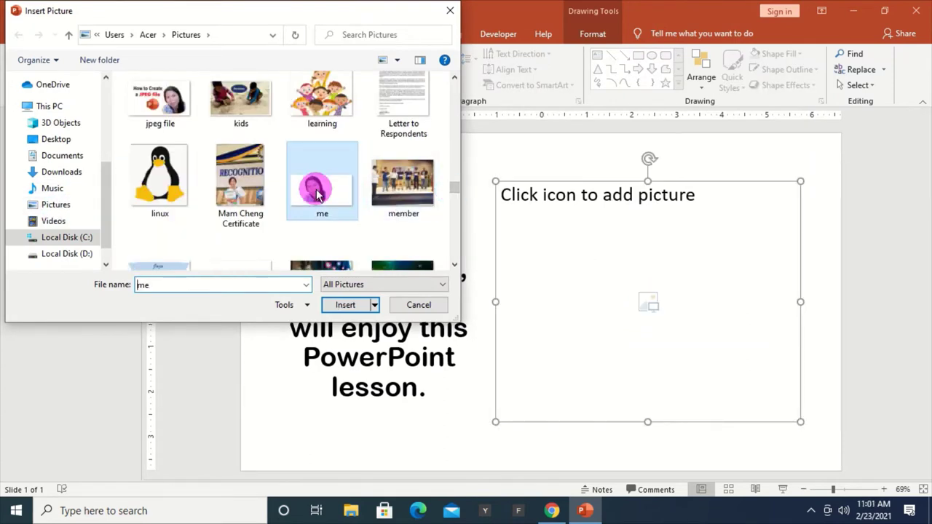
pyautogui.click(355, 311)
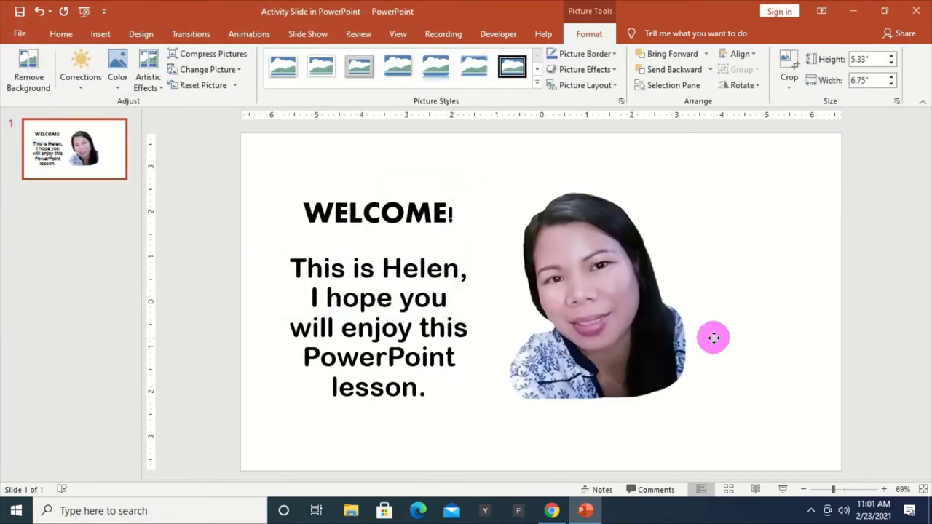
pyautogui.moveTo(714, 335); pyautogui.dragTo(731, 328)
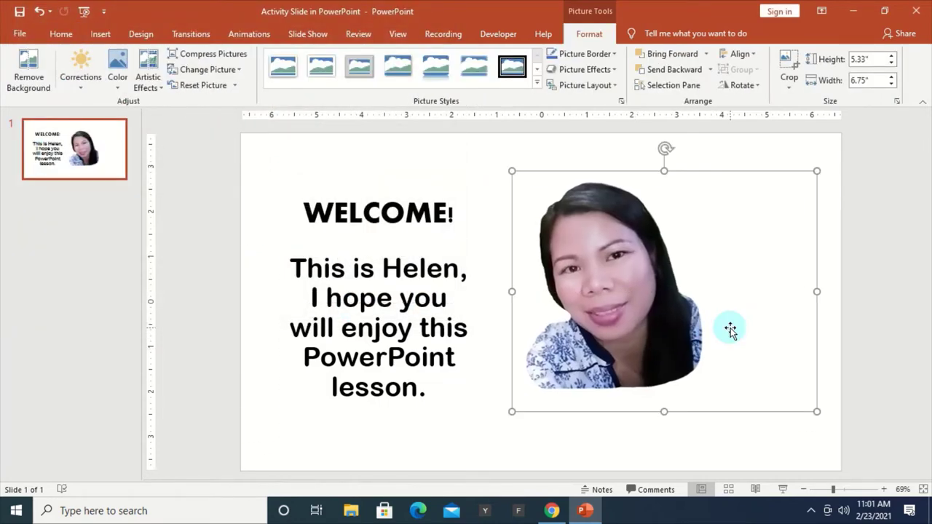
pyautogui.click(441, 320)
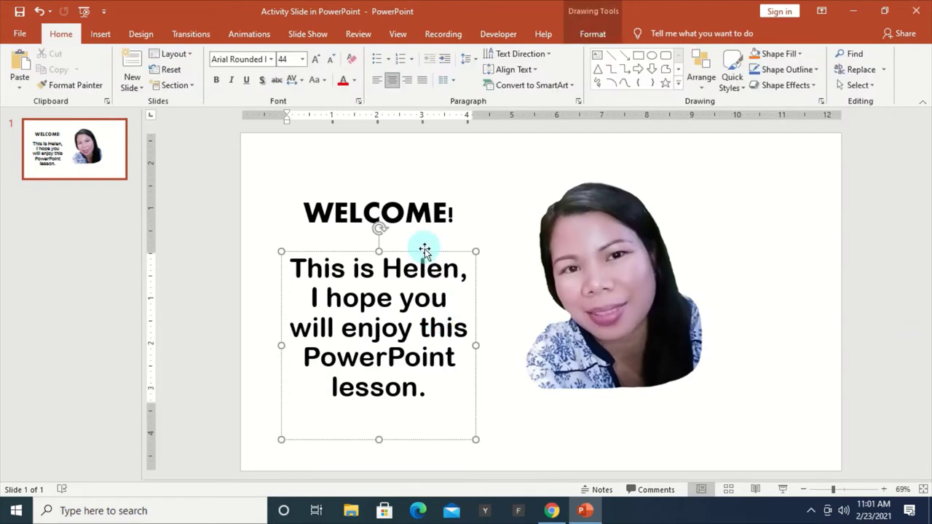
# - Make the message text purple and the WELCOME! title red
pyautogui.moveTo(424, 252); pyautogui.dragTo(458, 253)
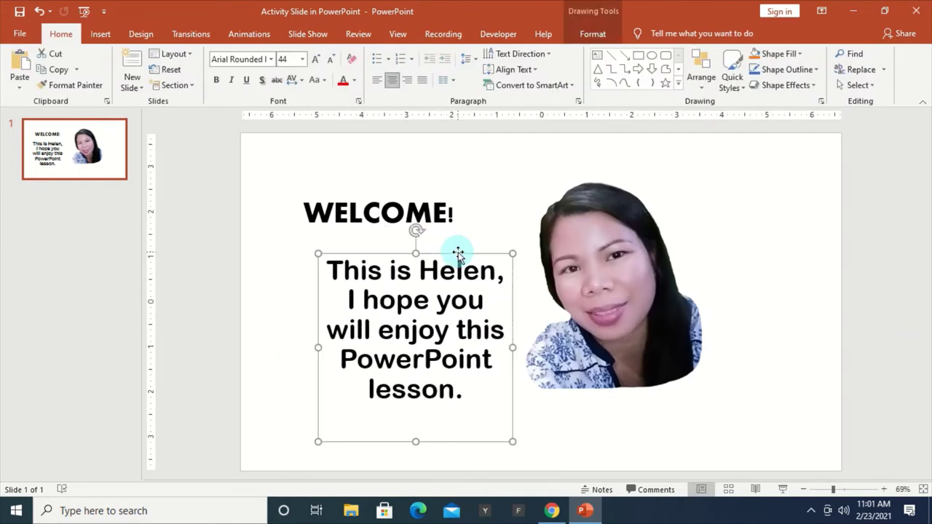
pyautogui.click(355, 83)
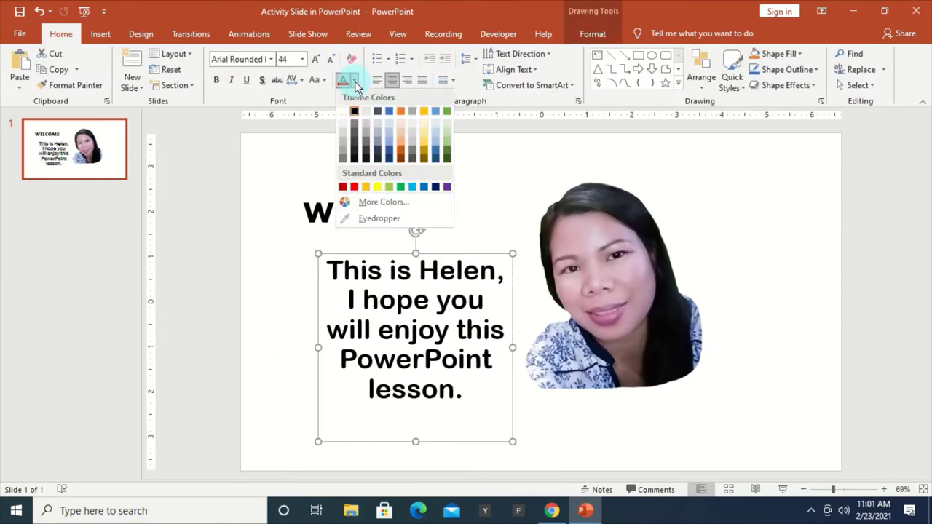
pyautogui.click(447, 189)
pyautogui.tripleClick(421, 213)
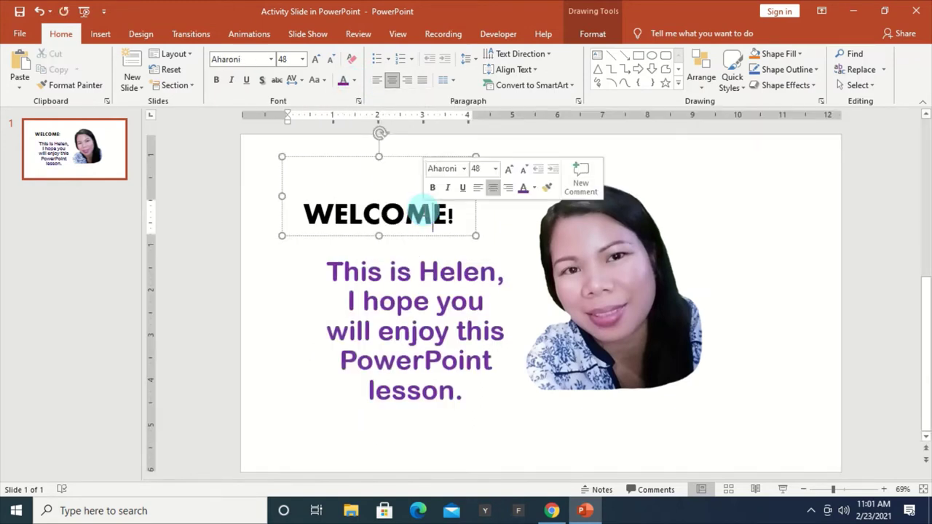
pyautogui.click(356, 83)
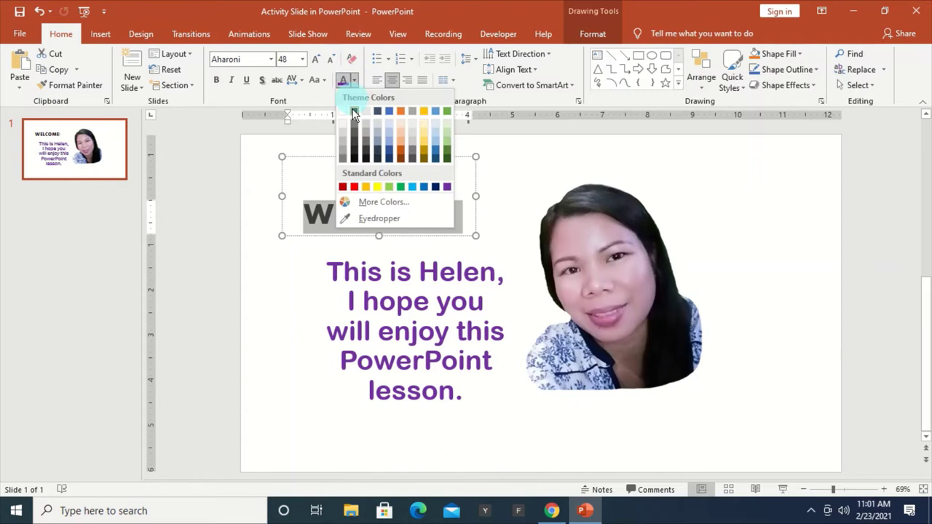
pyautogui.click(355, 188)
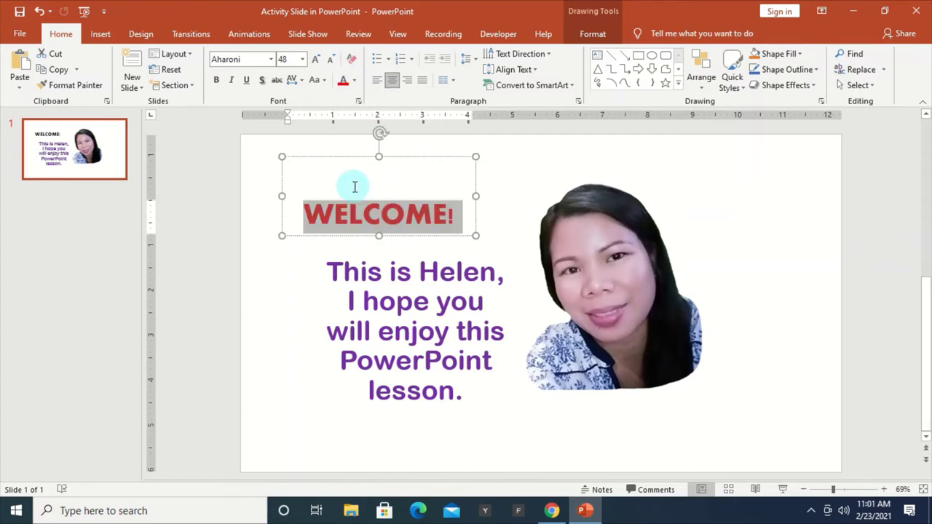
# - Nudge the portrait photo and the message box slightly to the right
pyautogui.click(750, 179)
pyautogui.moveTo(649, 254); pyautogui.dragTo(673, 259)
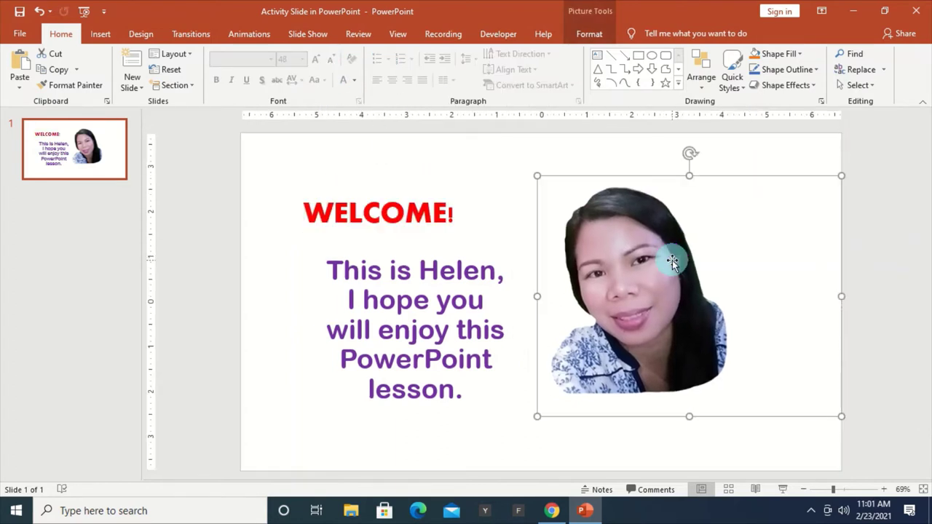
pyautogui.click(486, 255)
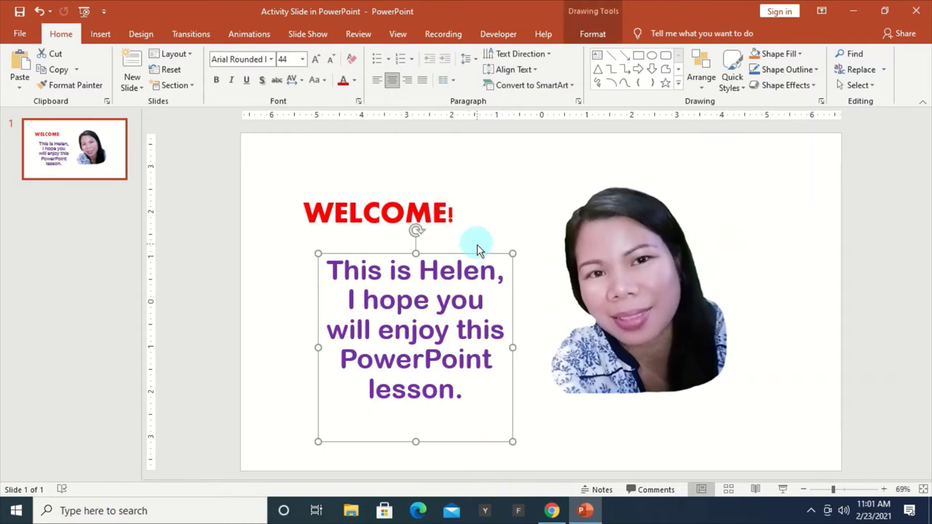
pyautogui.moveTo(480, 253); pyautogui.dragTo(493, 250)
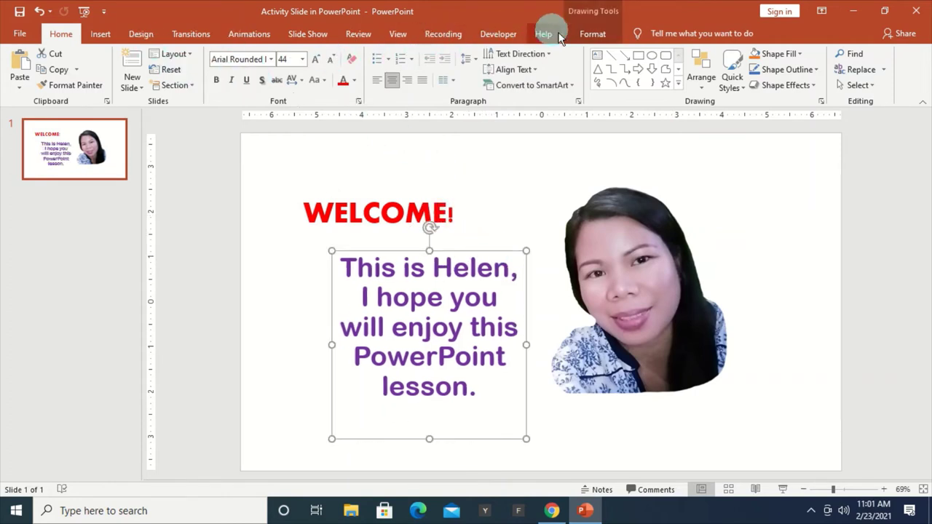
# - Fill the message box with light cream and shorten it to about 3.4 inches tall
pyautogui.click(590, 35)
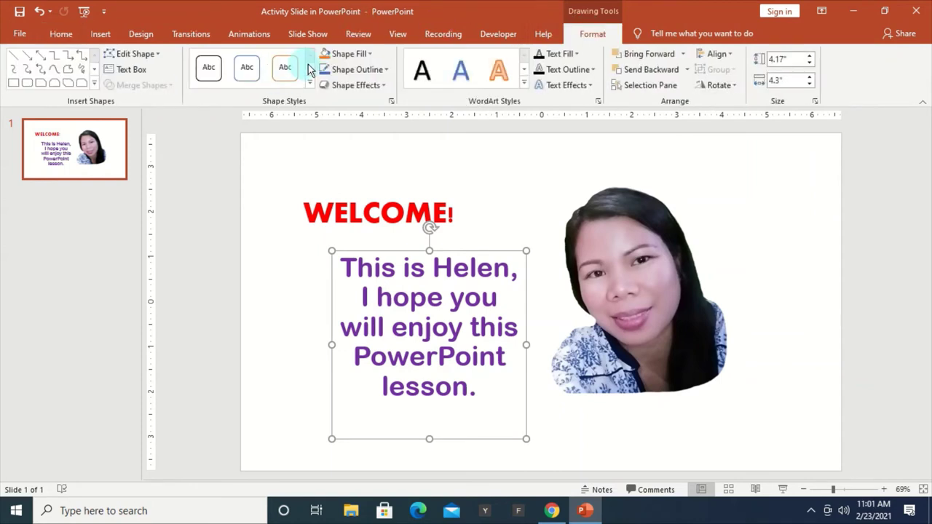
pyautogui.click(369, 54)
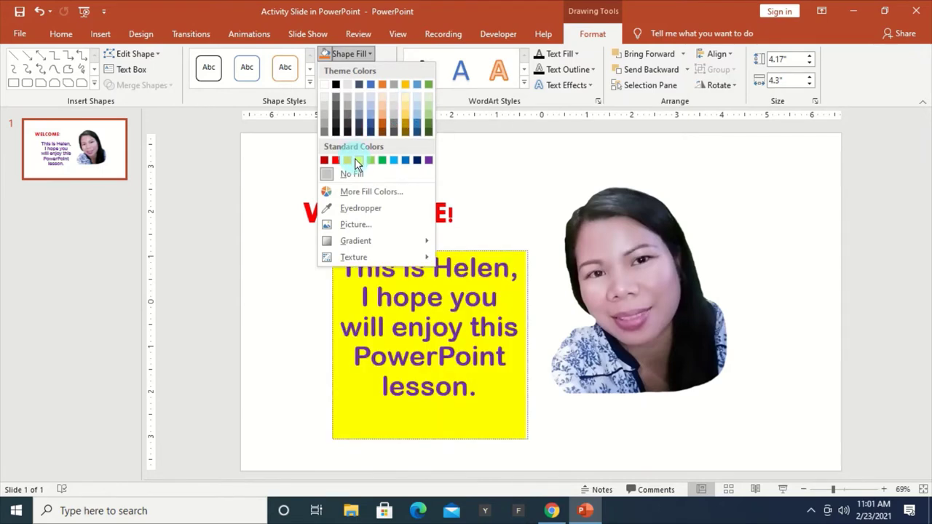
pyautogui.click(405, 99)
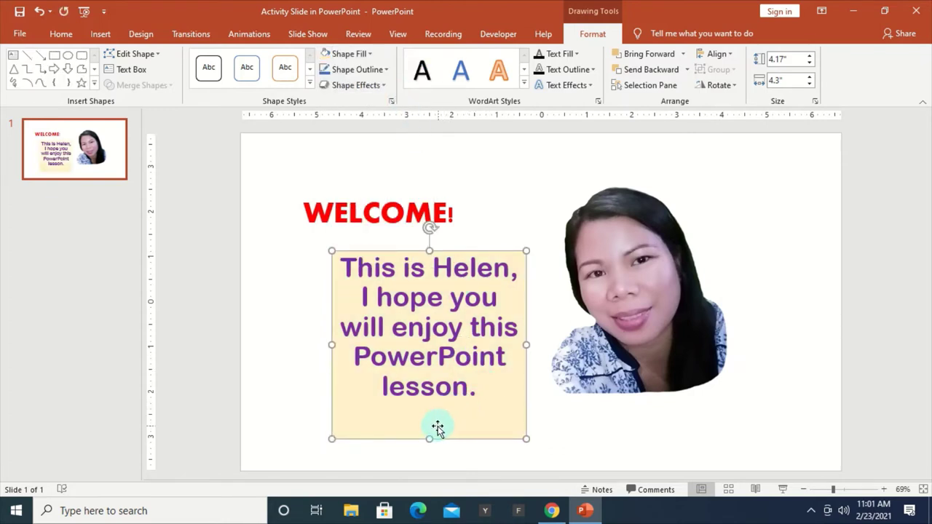
pyautogui.moveTo(430, 438); pyautogui.dragTo(430, 404)
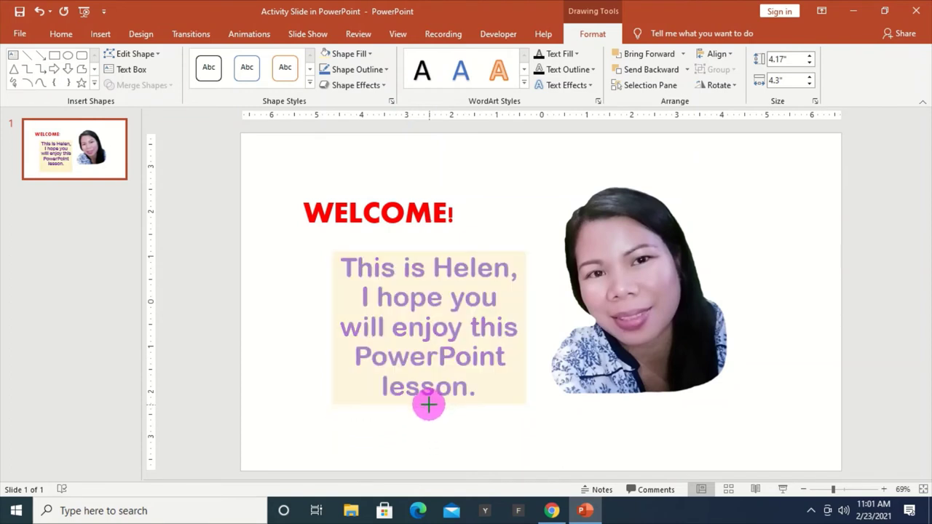
pyautogui.click(499, 197)
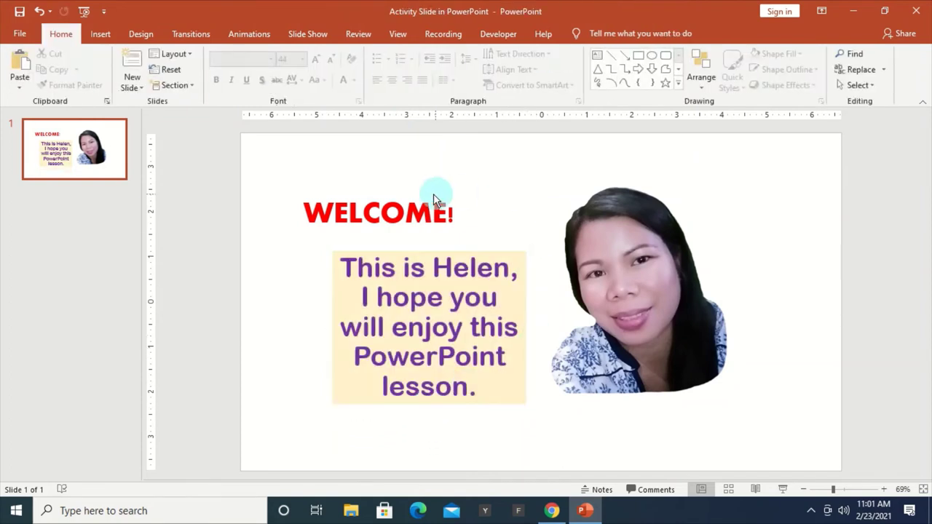
pyautogui.moveTo(410, 192); pyautogui.dragTo(393, 157)
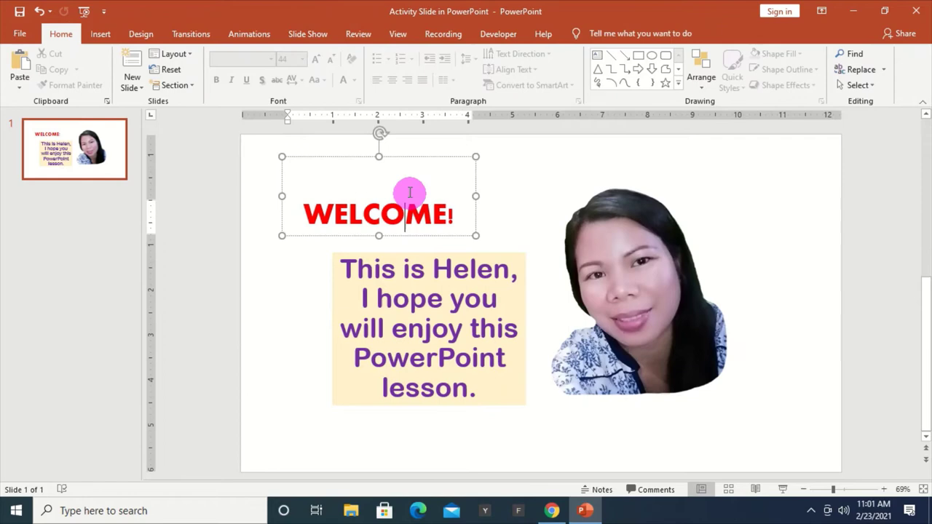
pyautogui.click(393, 157)
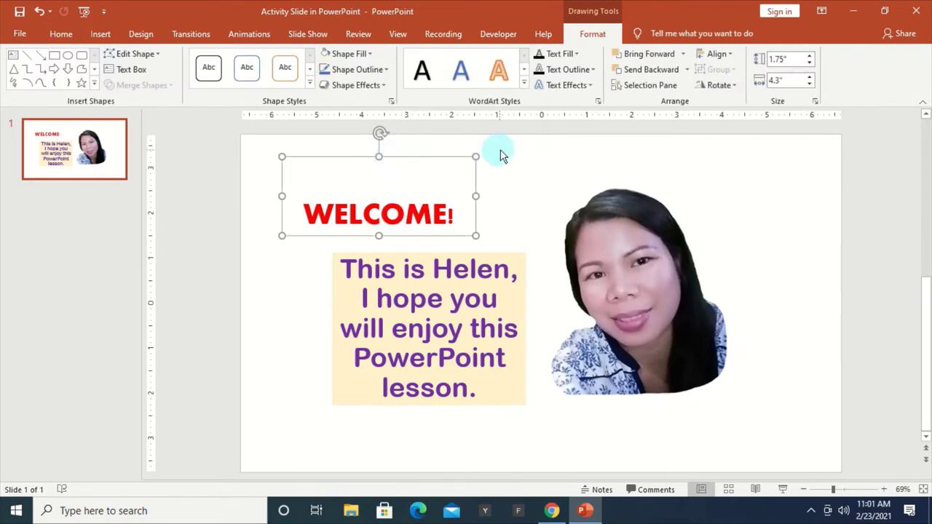
pyautogui.click(536, 166)
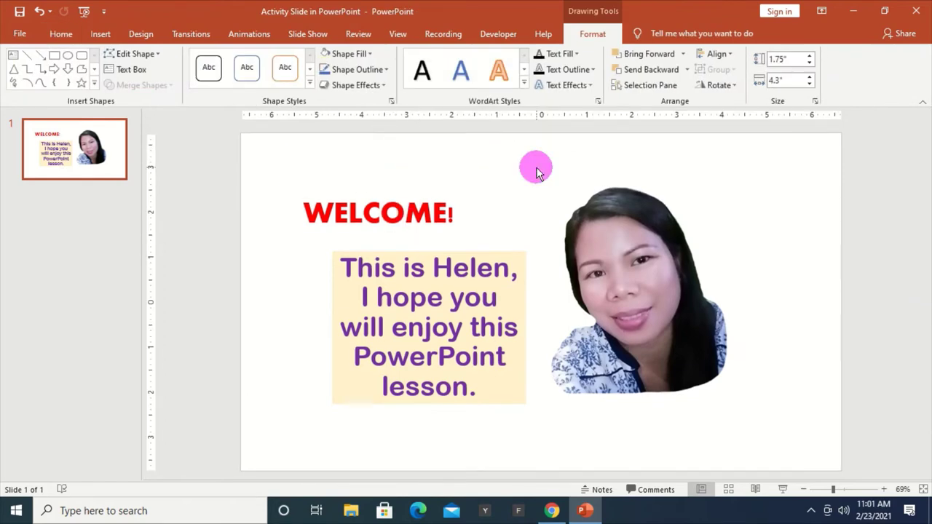
# - Give the slide background a solid light green fill via Format Background
pyautogui.click(140, 36)
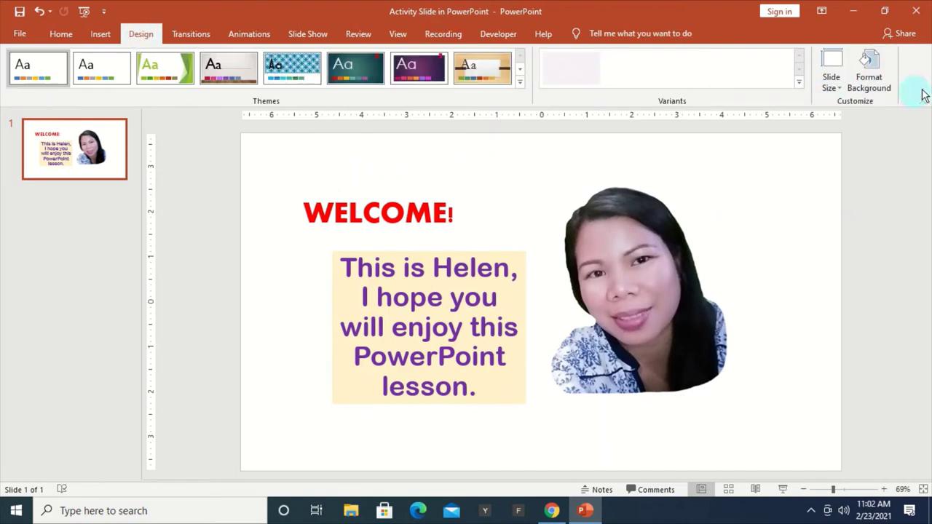
pyautogui.click(875, 87)
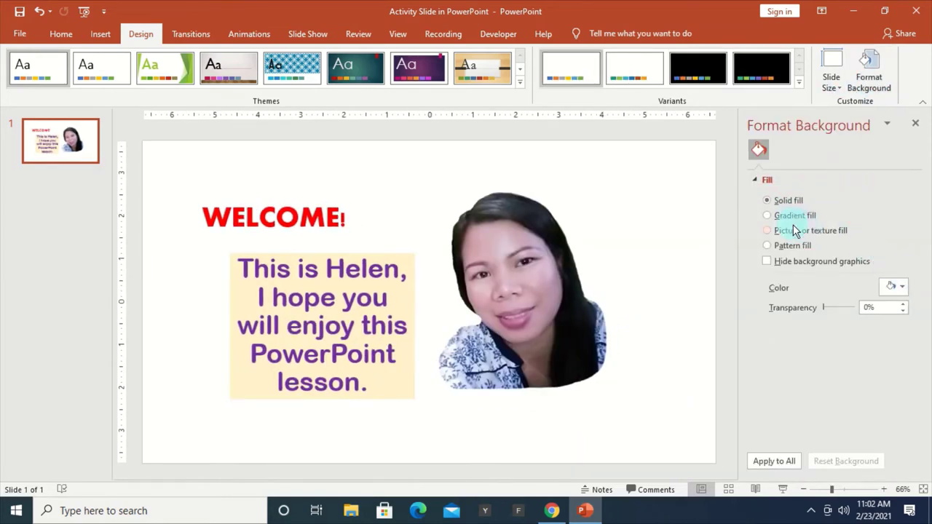
pyautogui.click(902, 286)
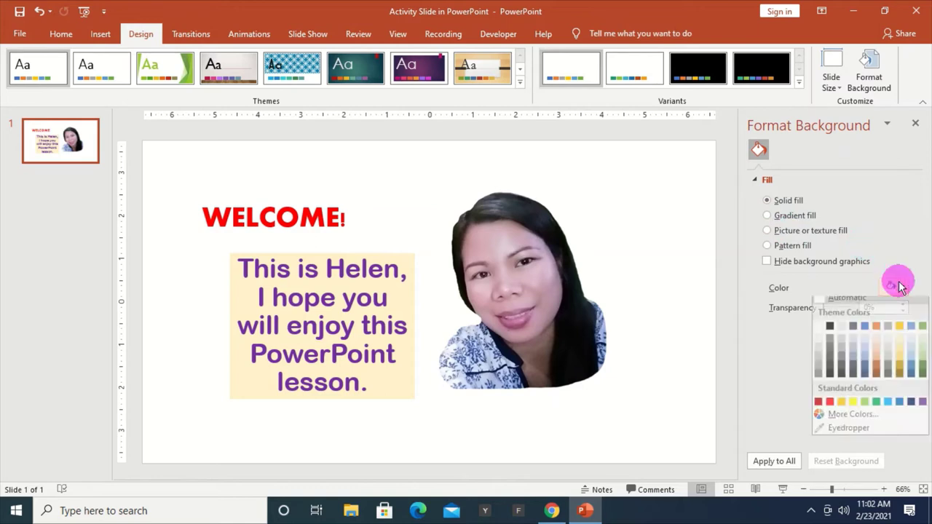
pyautogui.click(923, 357)
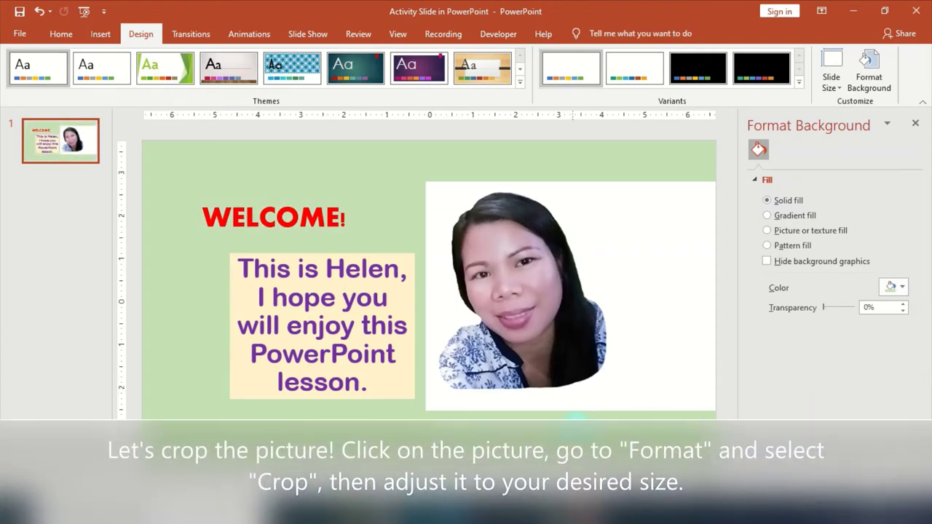
# - Crop the portrait from 6.75" to 4.72" wide, trimming the white space on its right
pyautogui.click(627, 205)
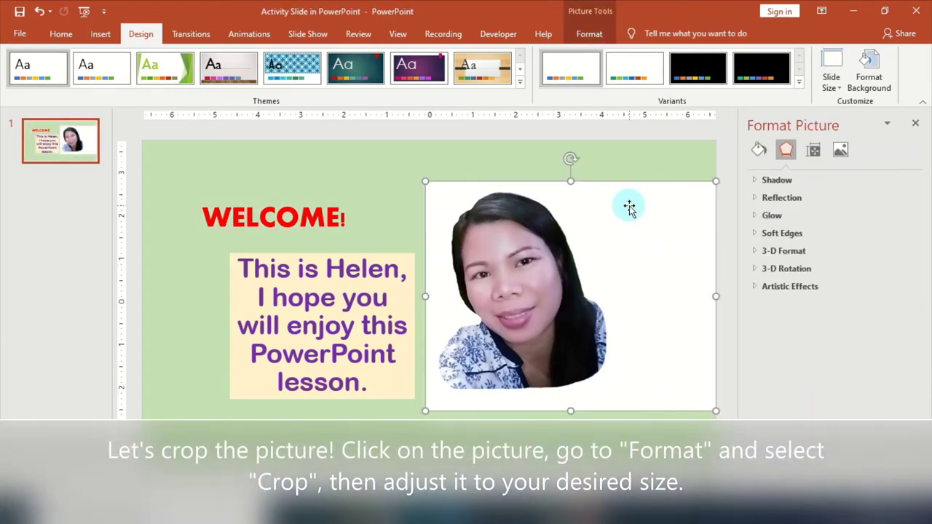
pyautogui.click(590, 33)
pyautogui.click(789, 81)
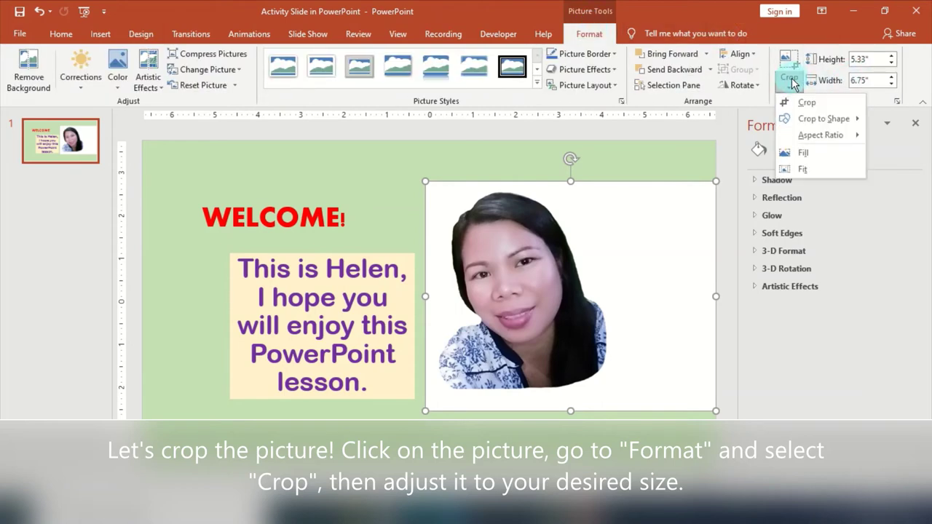
pyautogui.click(816, 108)
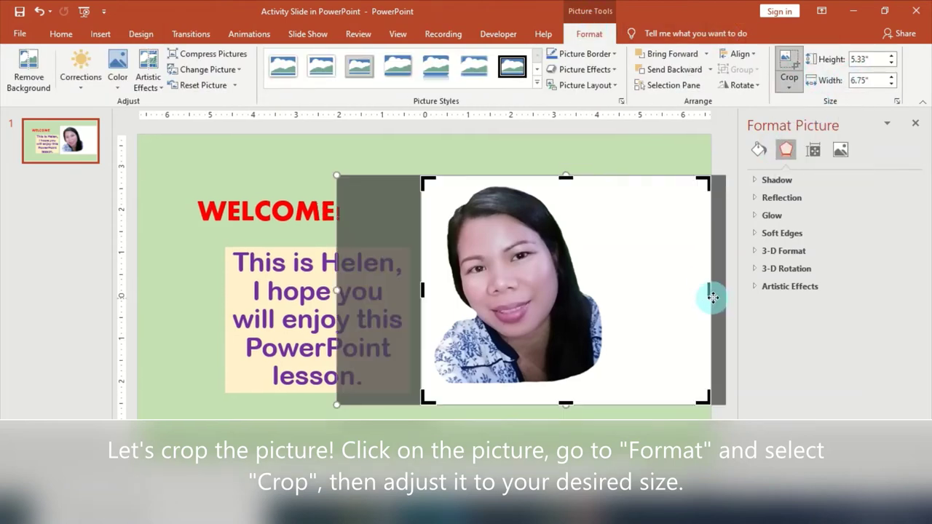
pyautogui.moveTo(709, 289); pyautogui.dragTo(609, 290)
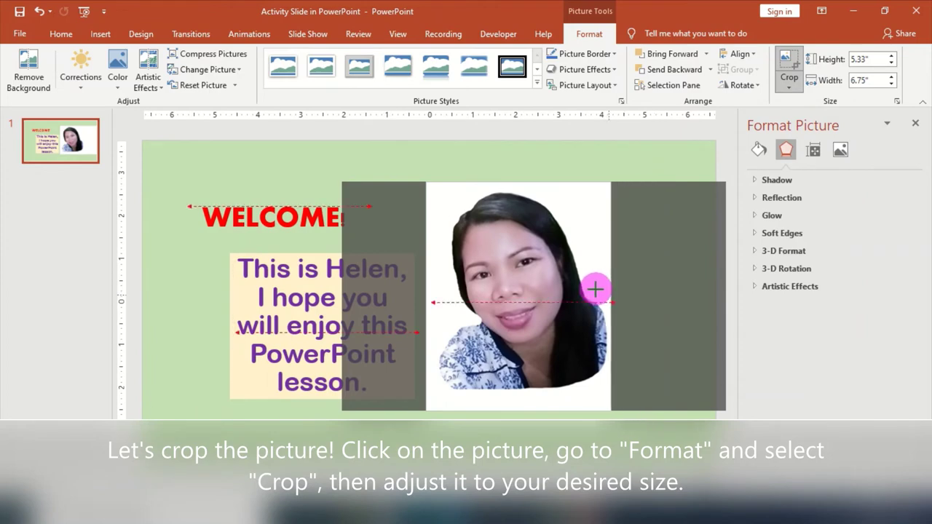
pyautogui.moveTo(609, 290); pyautogui.dragTo(631, 290)
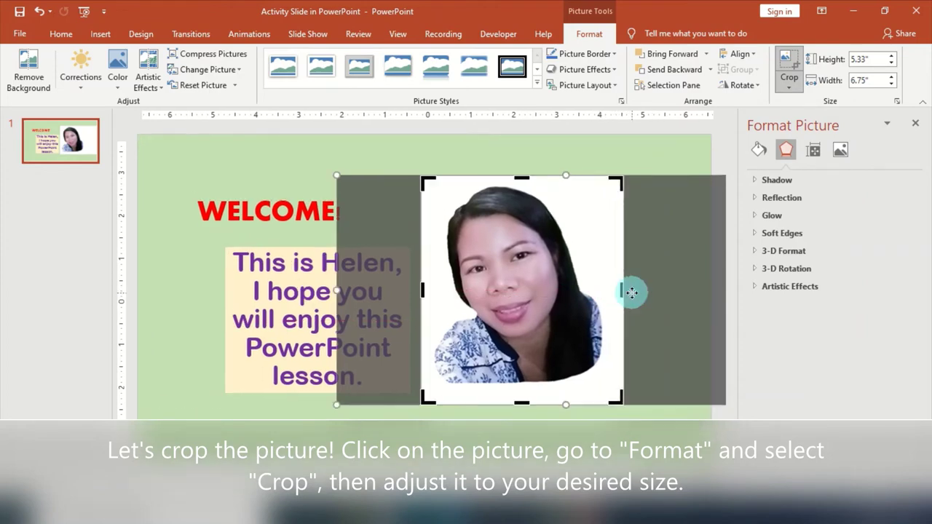
pyautogui.click(796, 67)
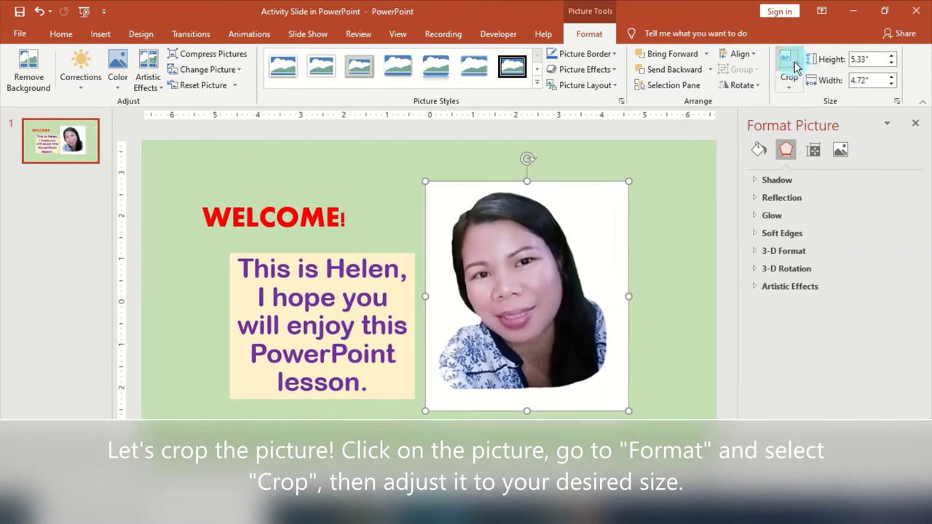
# - Nudge the cropped portrait slightly down and to the right
pyautogui.click(664, 222)
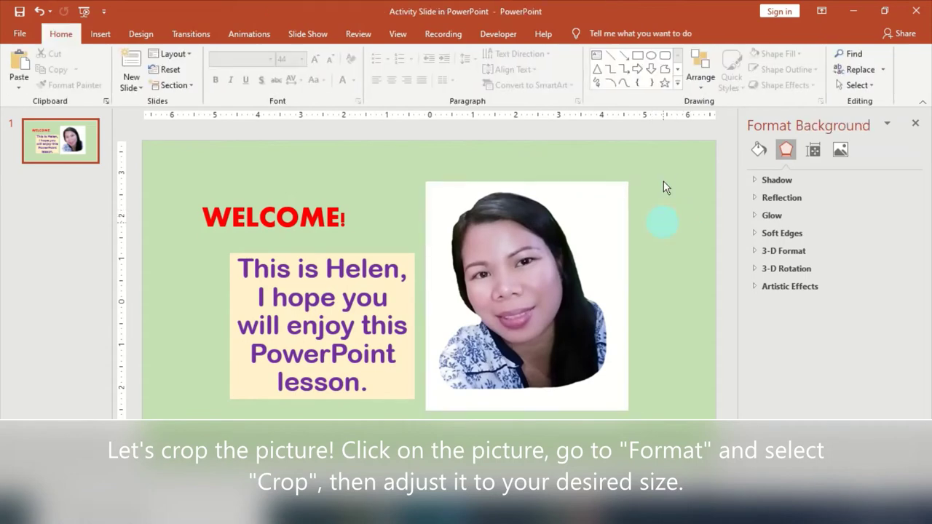
pyautogui.click(591, 241)
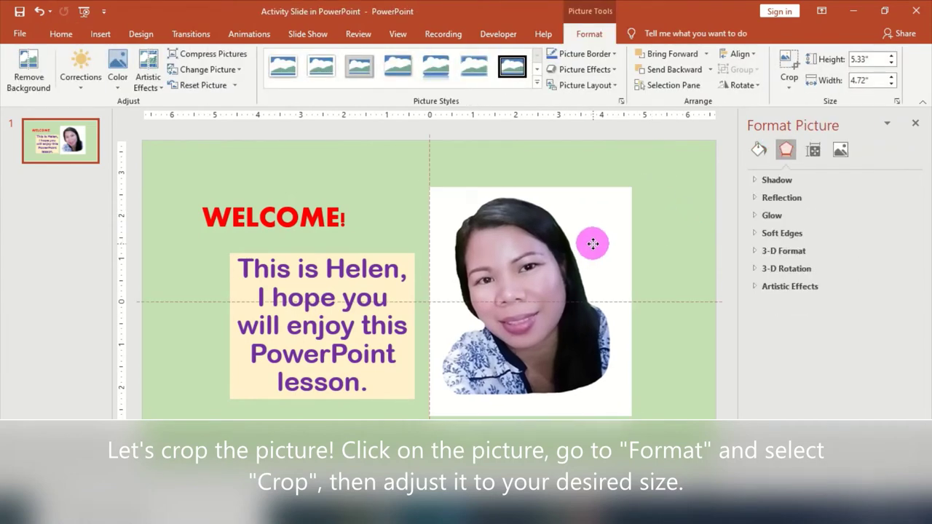
pyautogui.moveTo(590, 242); pyautogui.dragTo(594, 247)
pyautogui.click(376, 168)
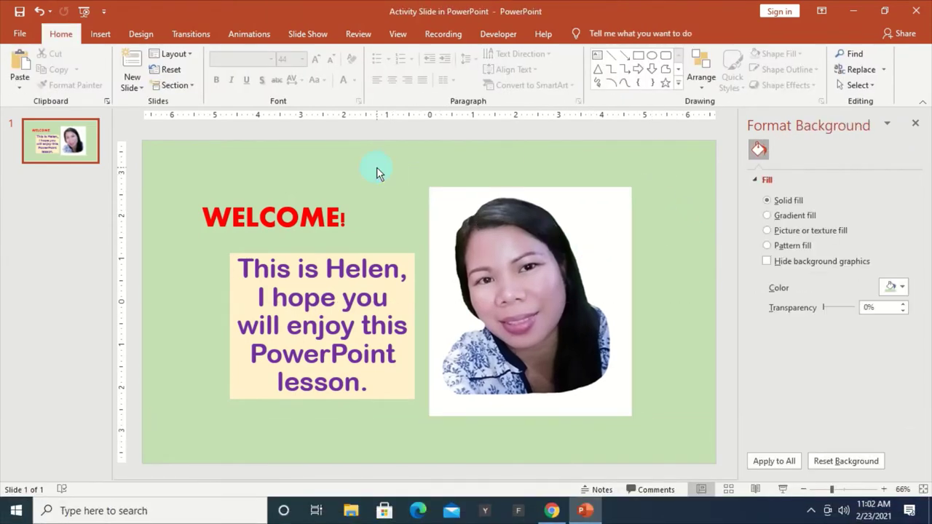
# - Fill the slide background with the FlowerB marigold photo from Desktop\images\flowers
pyautogui.click(147, 36)
pyautogui.click(873, 93)
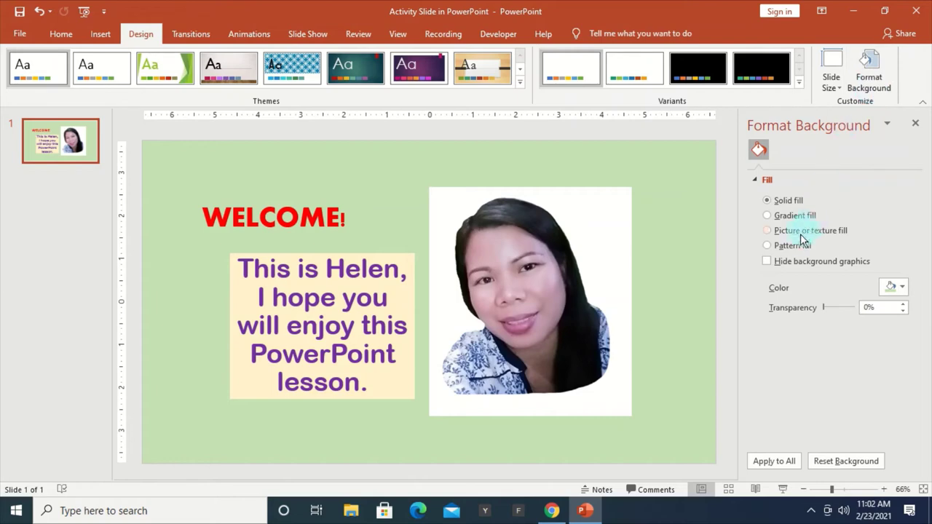
pyautogui.click(779, 234)
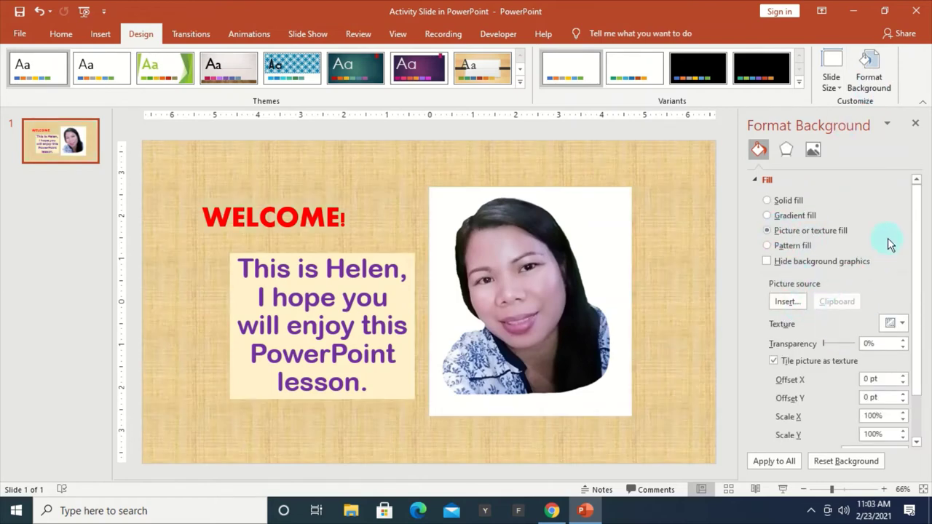
pyautogui.click(784, 304)
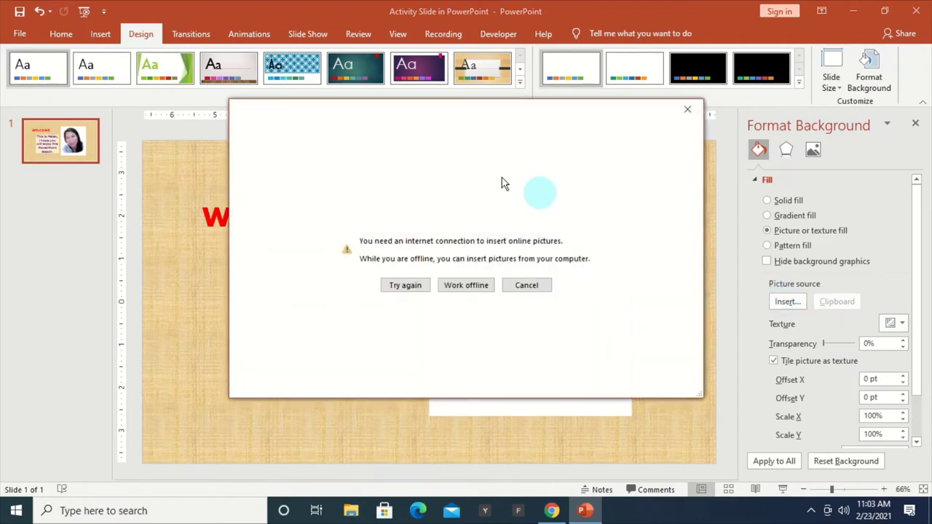
pyautogui.click(470, 290)
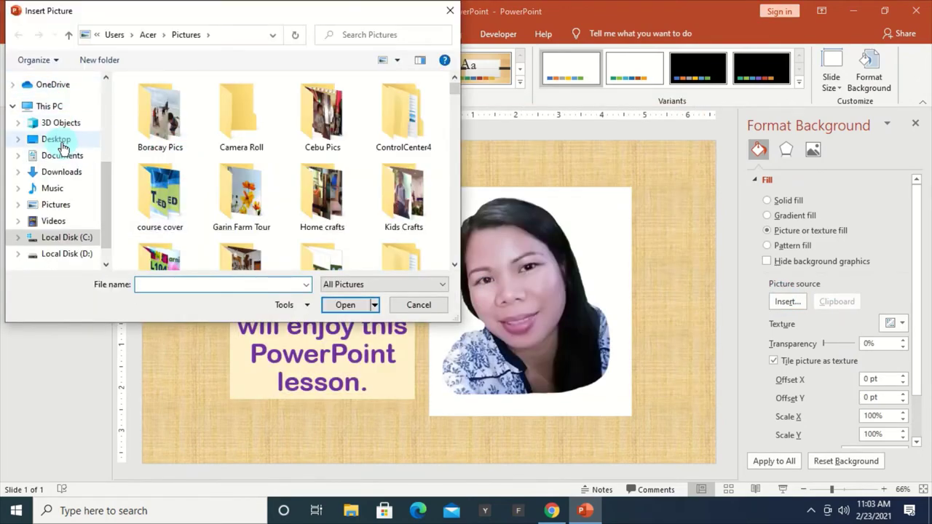
pyautogui.click(59, 141)
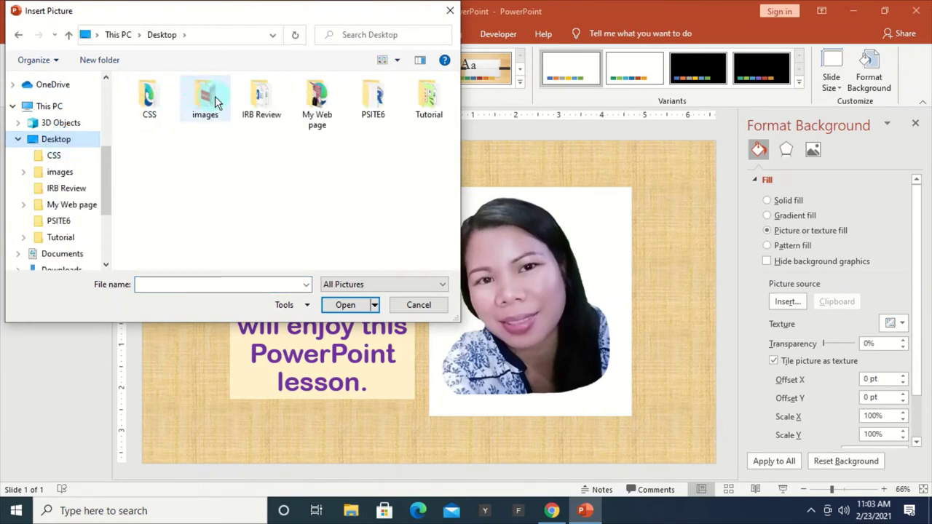
pyautogui.doubleClick(215, 96)
pyautogui.doubleClick(197, 105)
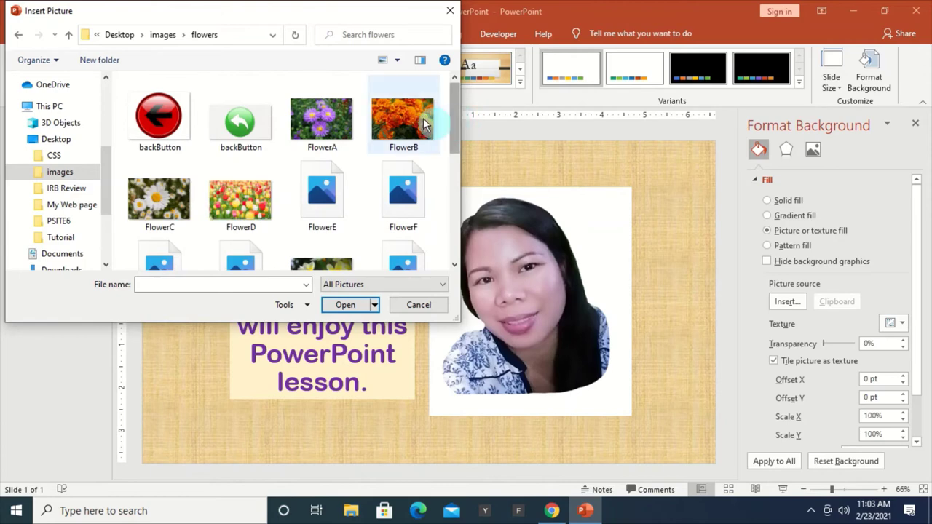
pyautogui.click(407, 122)
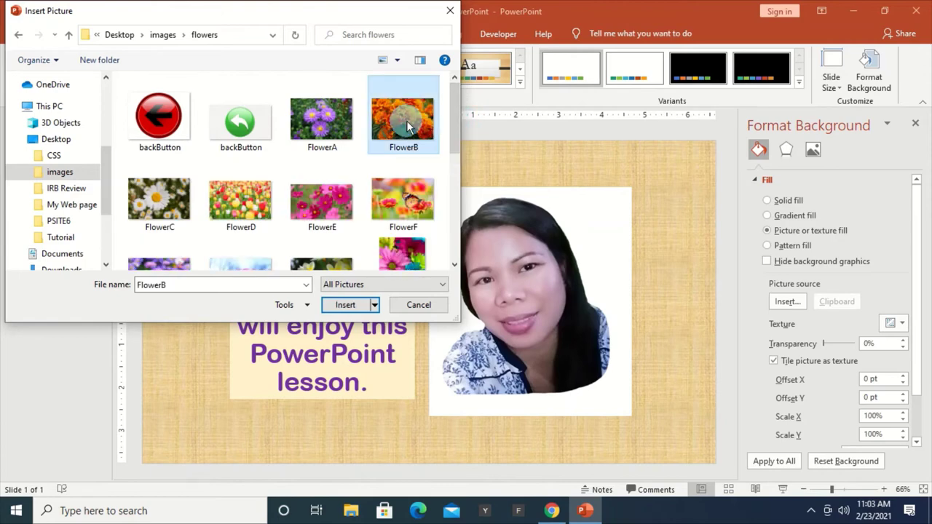
pyautogui.click(345, 306)
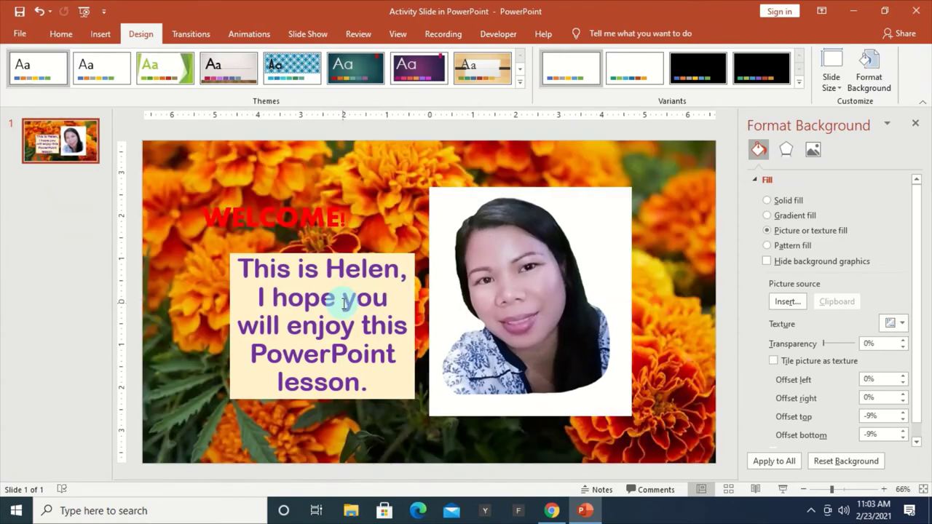
# - Make the WELCOME title text white using the white theme swatch
pyautogui.click(295, 212)
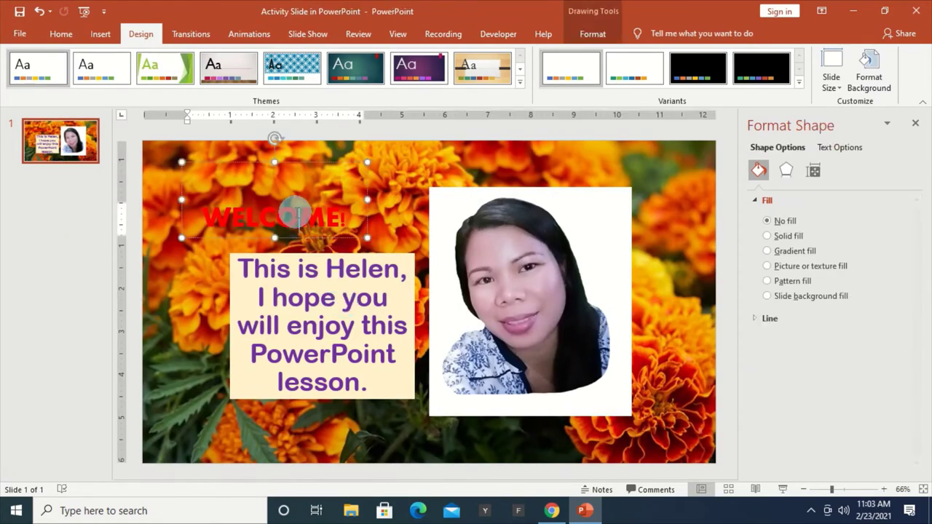
pyautogui.click(58, 35)
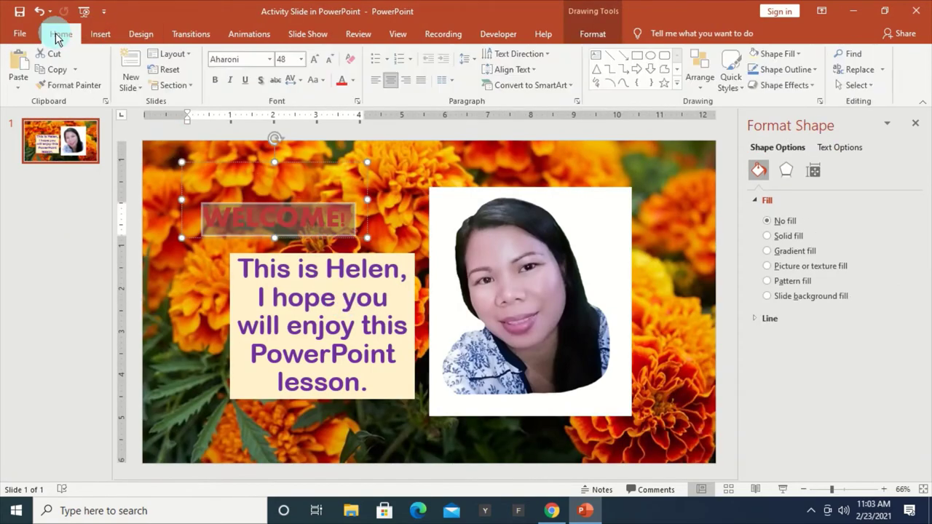
pyautogui.click(356, 81)
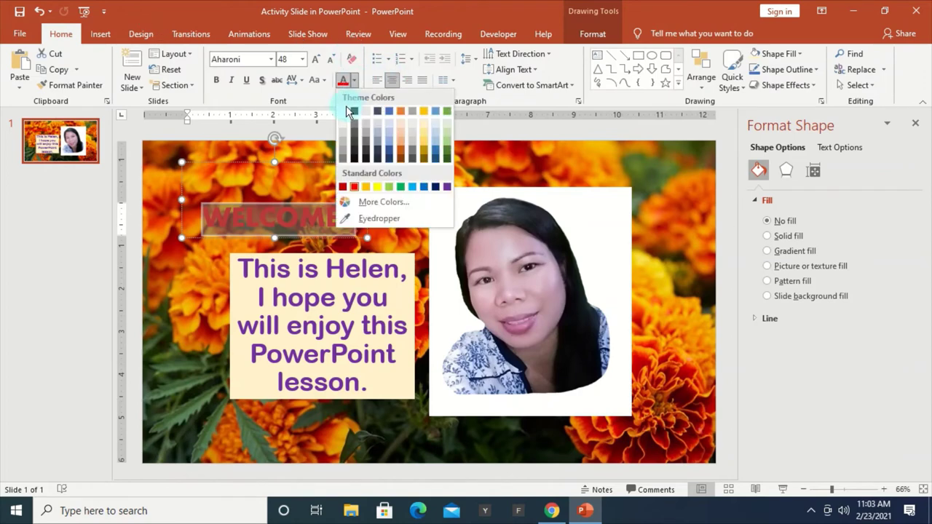
pyautogui.click(348, 110)
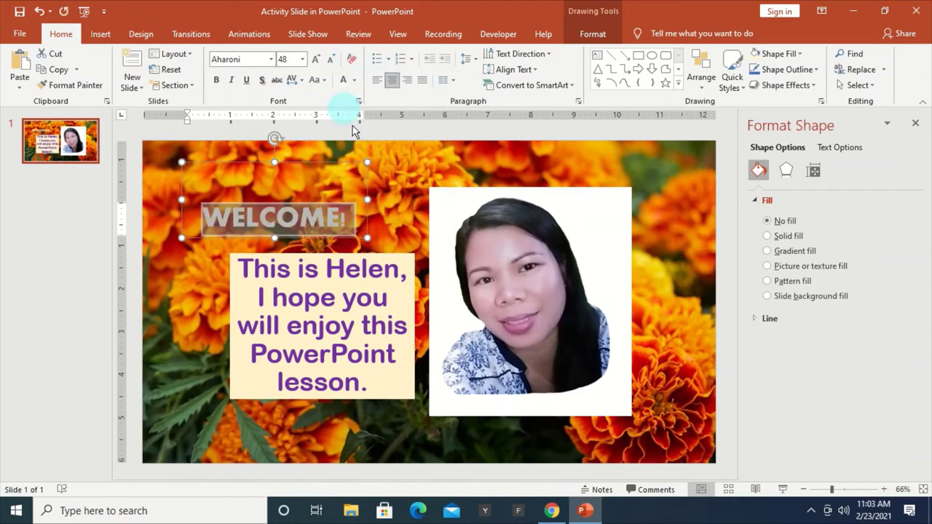
pyautogui.click(391, 210)
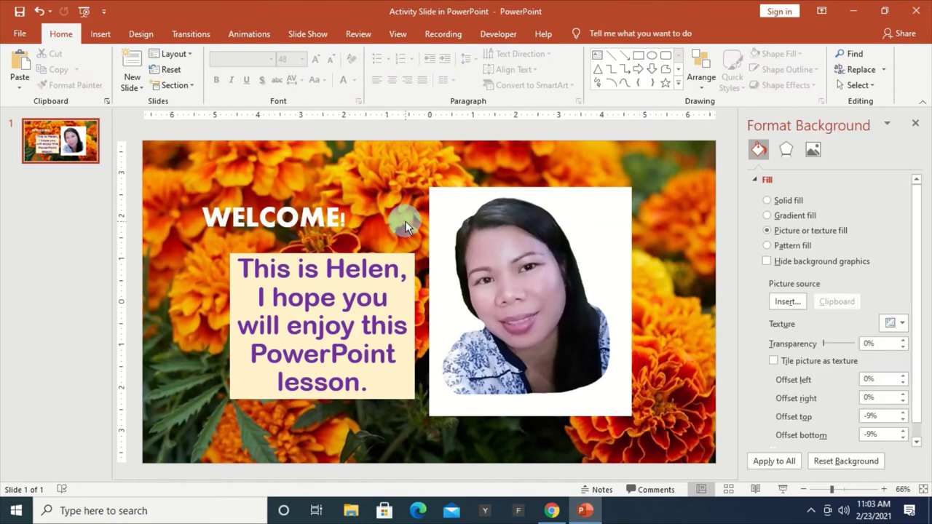
pyautogui.click(464, 328)
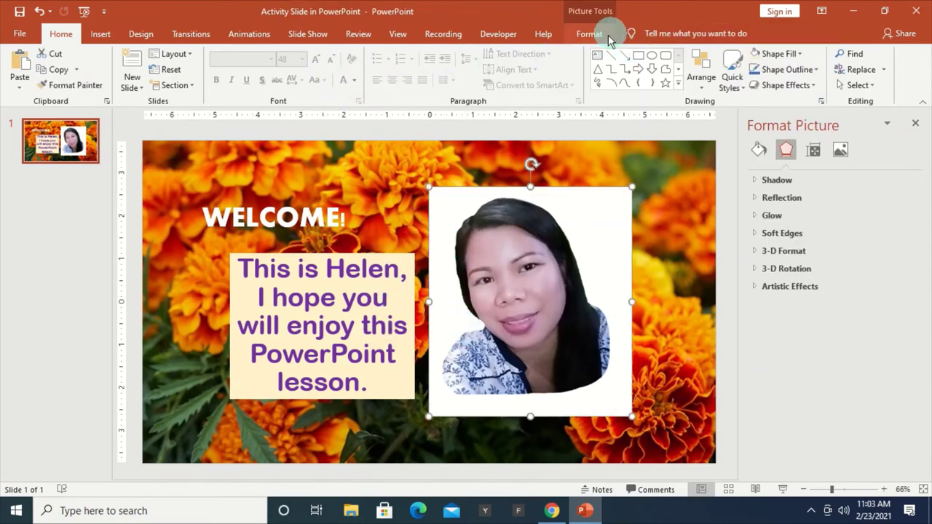
# - Make the portrait's white backdrop transparent and shift the picture slightly right
pyautogui.click(602, 34)
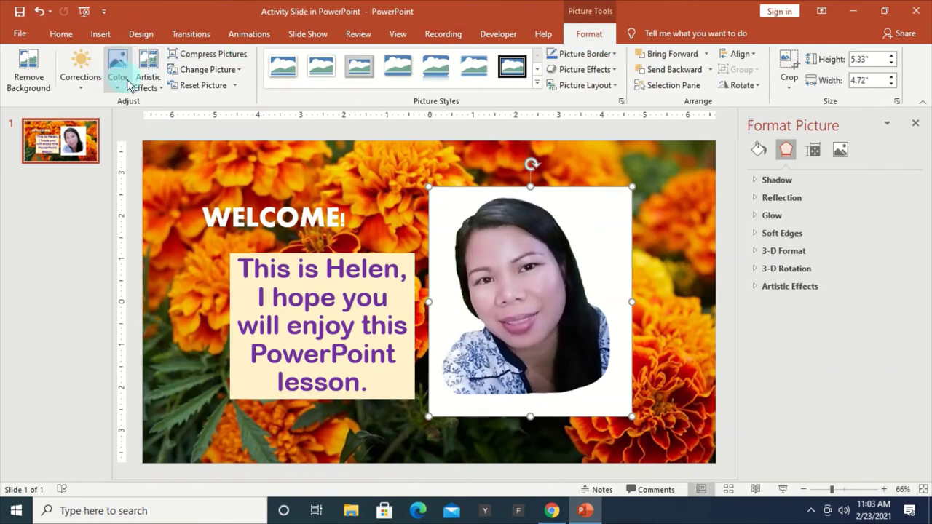
pyautogui.click(129, 85)
pyautogui.click(123, 85)
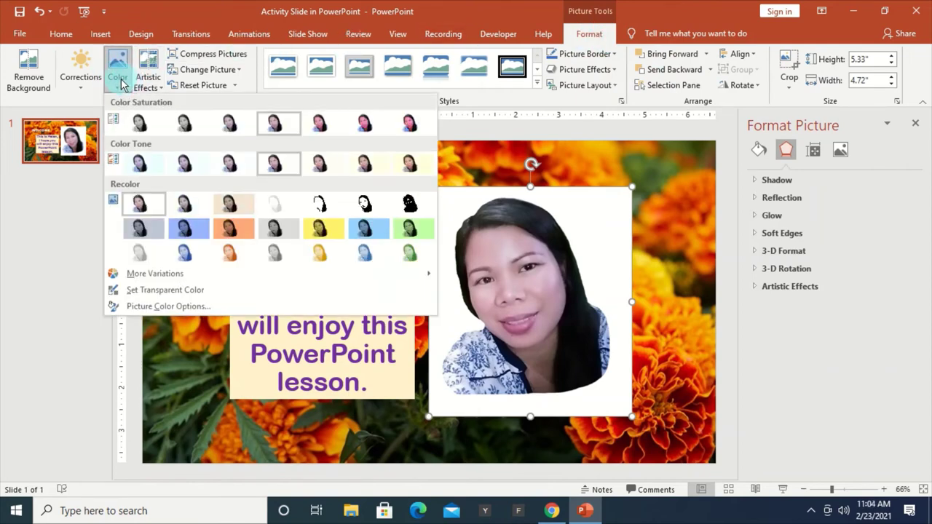
pyautogui.click(162, 290)
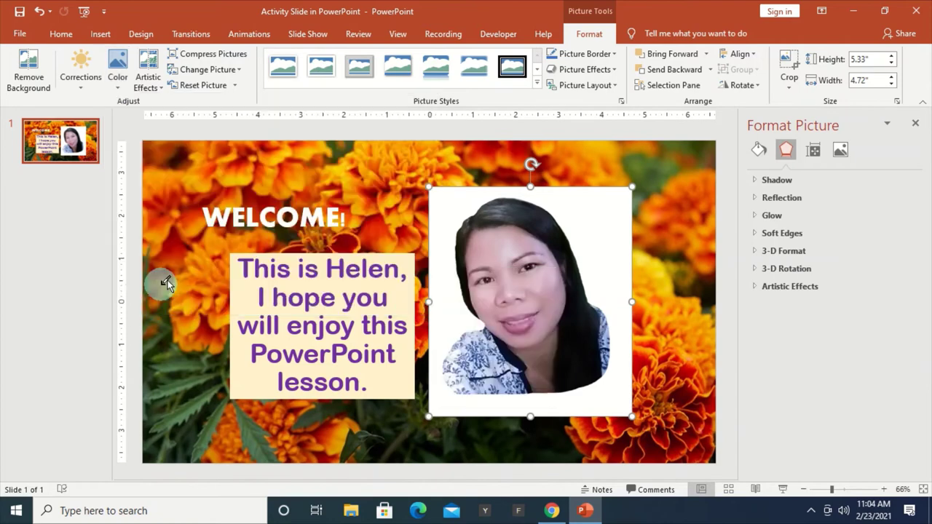
pyautogui.click(584, 206)
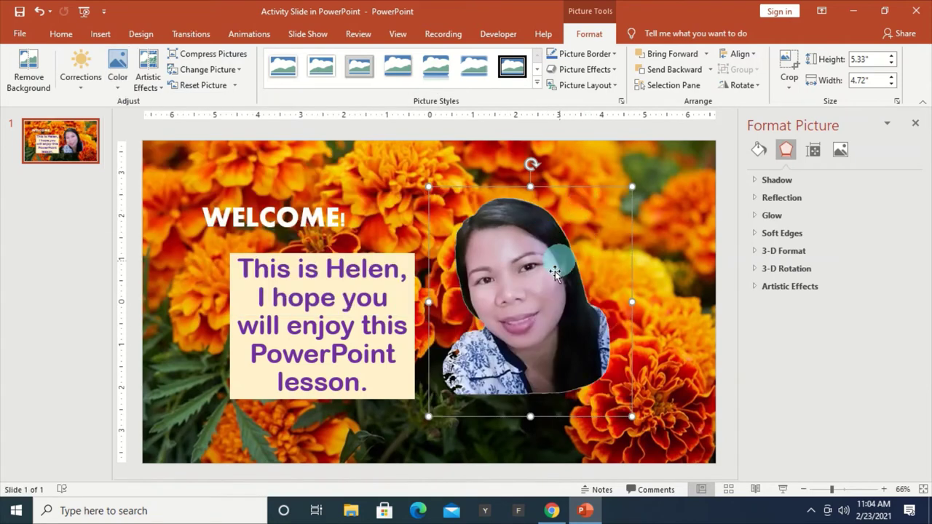
pyautogui.moveTo(544, 287)
pyautogui.mouseDown()
pyautogui.moveTo(563, 286)
pyautogui.moveTo(573, 300)
pyautogui.mouseUp()
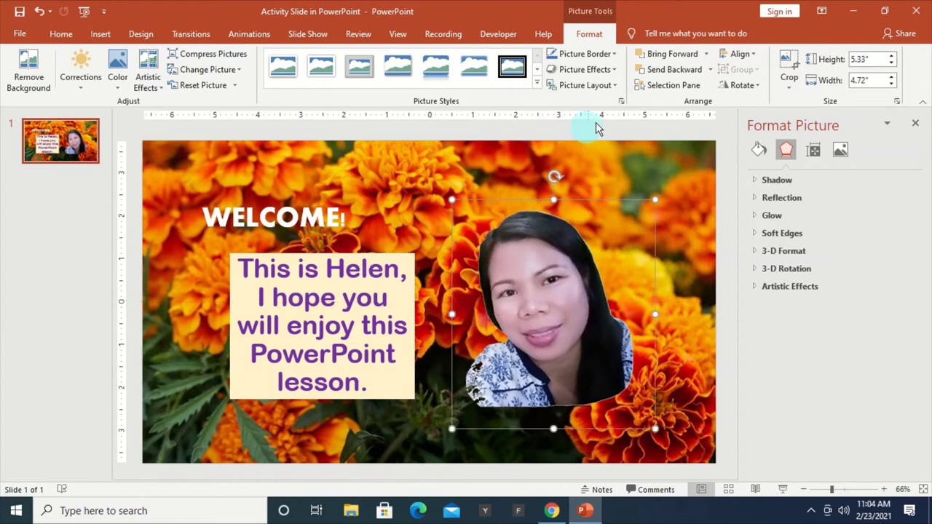
# - Apply an 18-point grey glow effect around the cut-out portrait
pyautogui.click(611, 73)
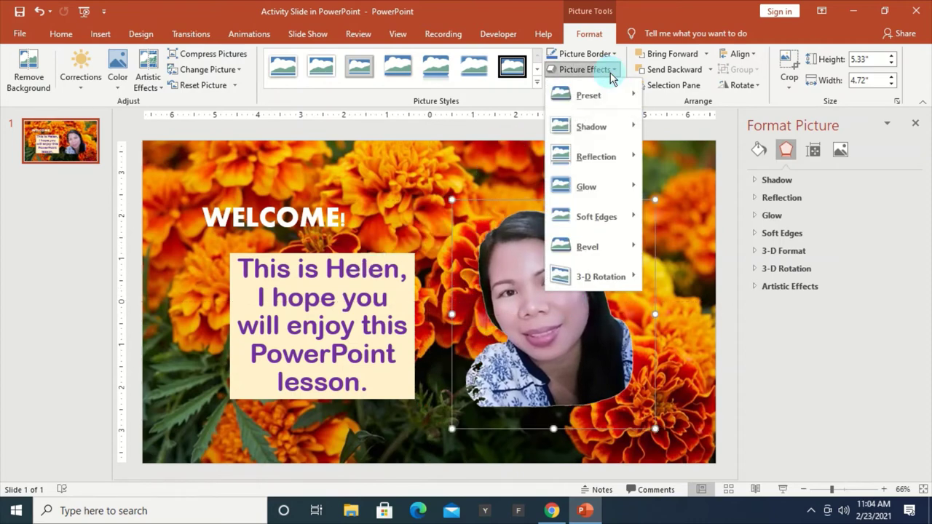
pyautogui.moveTo(596, 188)
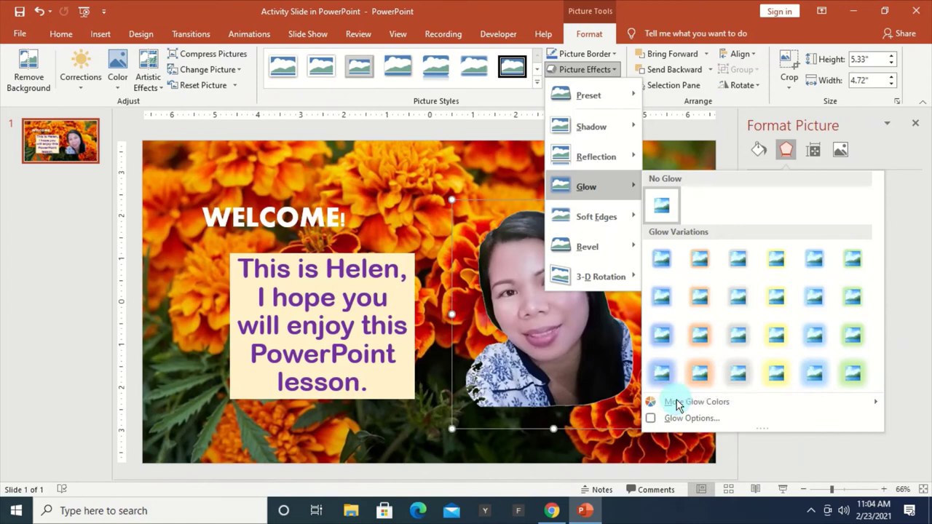
pyautogui.click(737, 374)
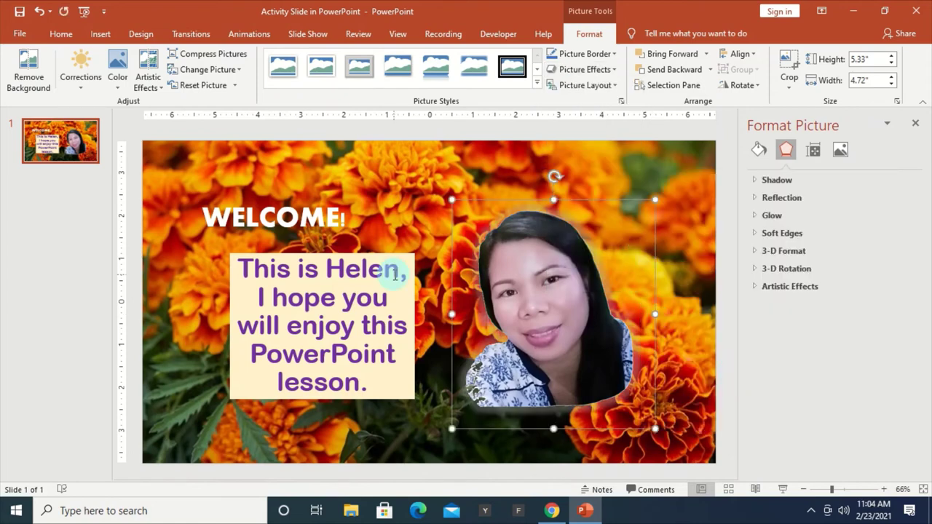
# - Change the greeting text in the cream box from purple to black
pyautogui.click(345, 269)
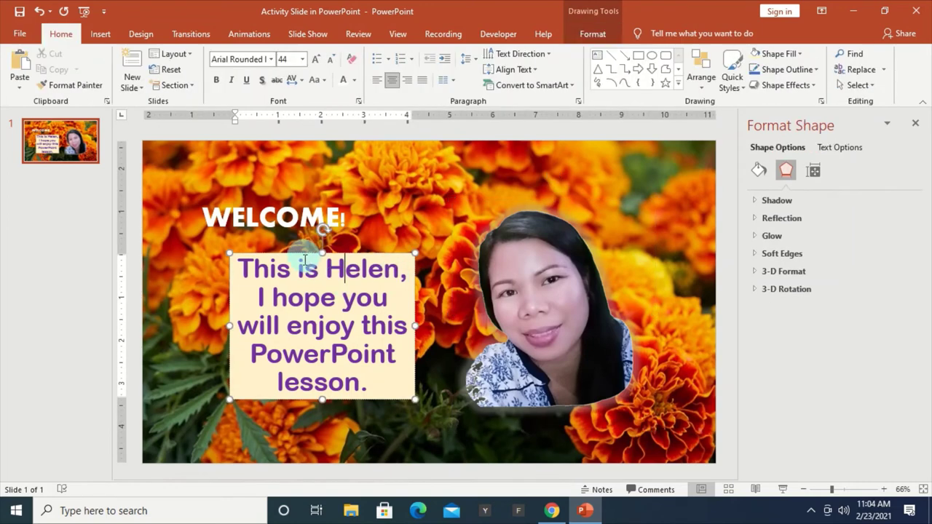
pyautogui.tripleClick(326, 290)
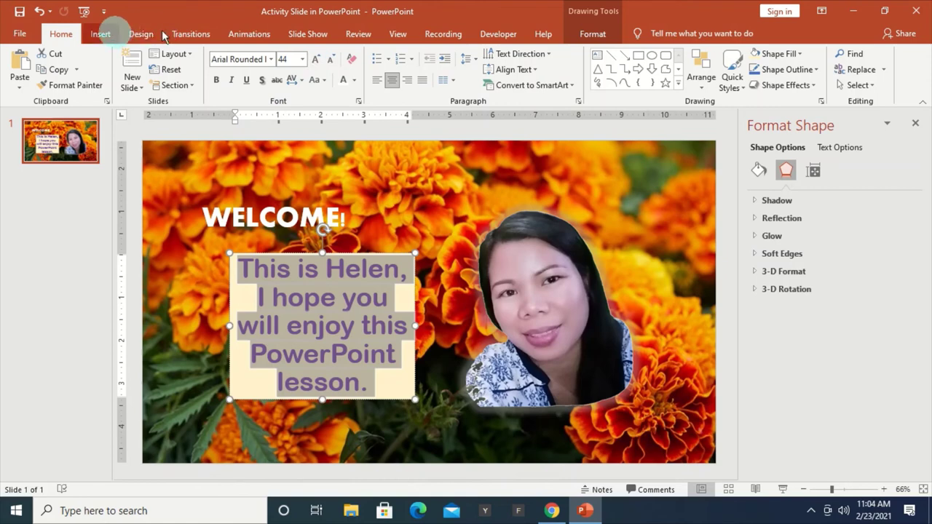
pyautogui.click(355, 81)
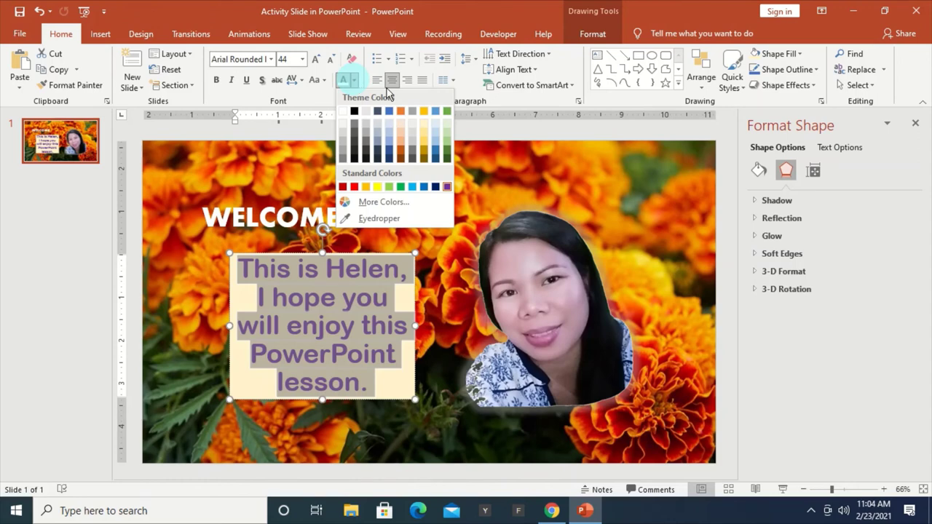
pyautogui.click(355, 112)
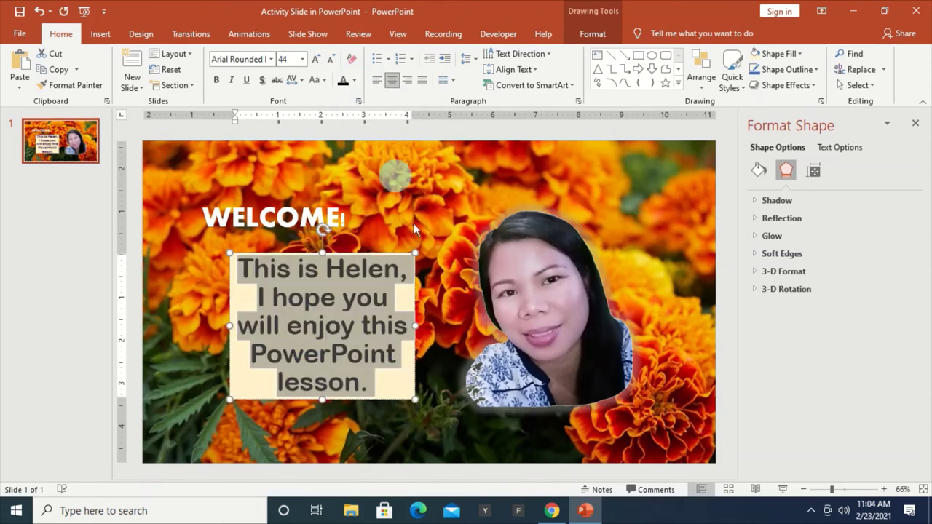
pyautogui.click(356, 302)
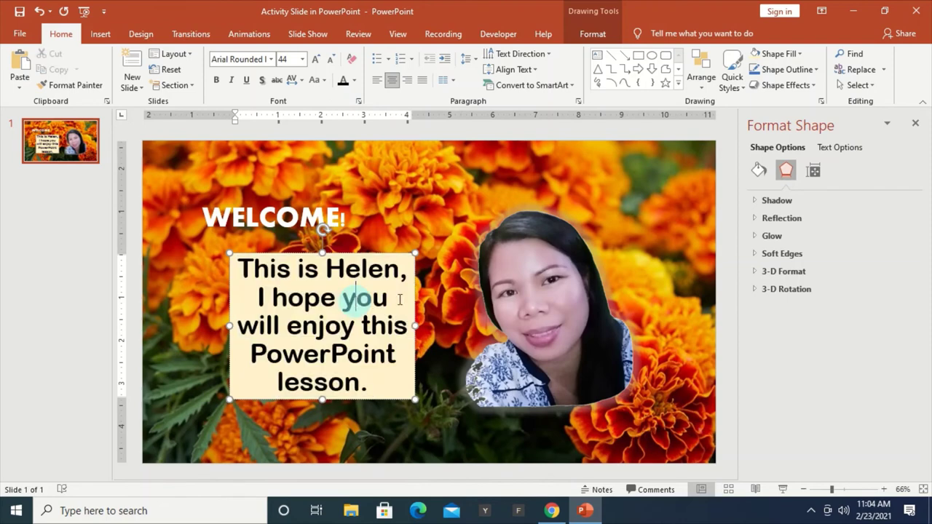
pyautogui.click(493, 160)
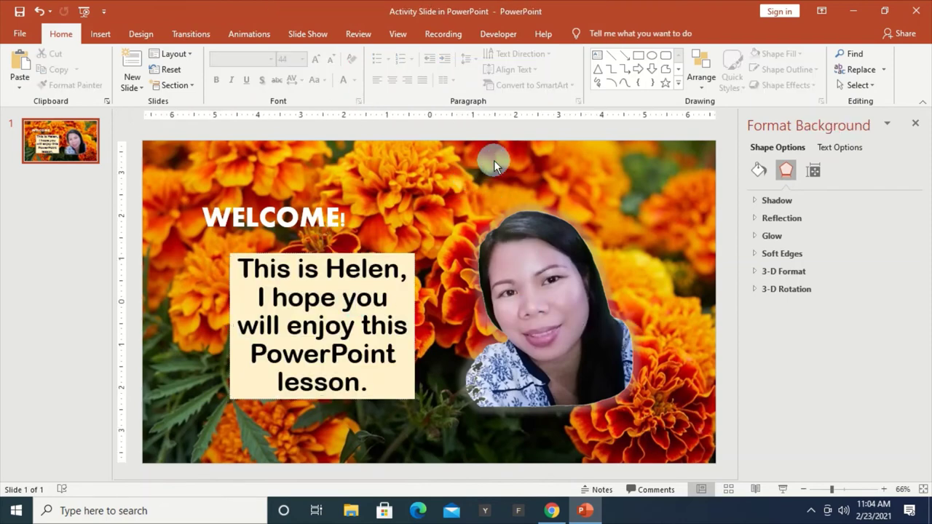
# - Enlarge the WELCOME title from 48 to 60 pt and widen its box to centre it
pyautogui.click(304, 213)
pyautogui.doubleClick(304, 213)
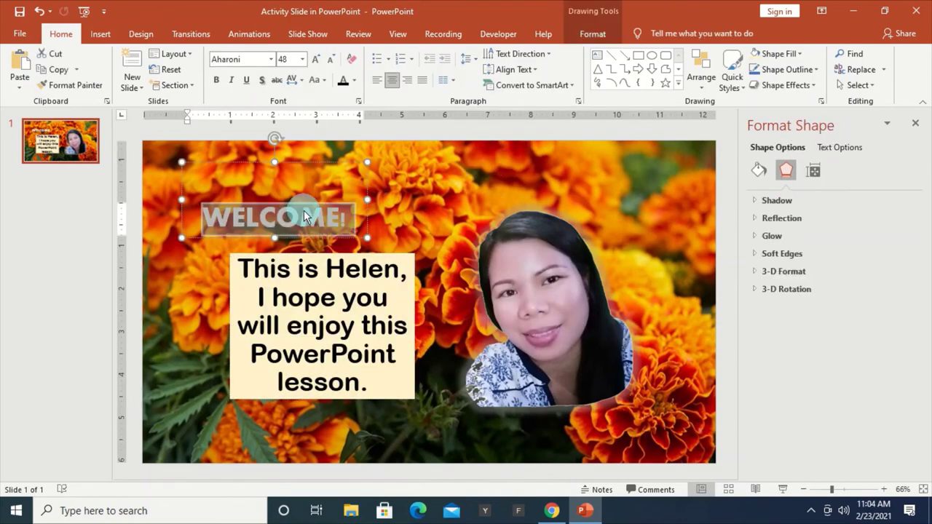
pyautogui.click(318, 60)
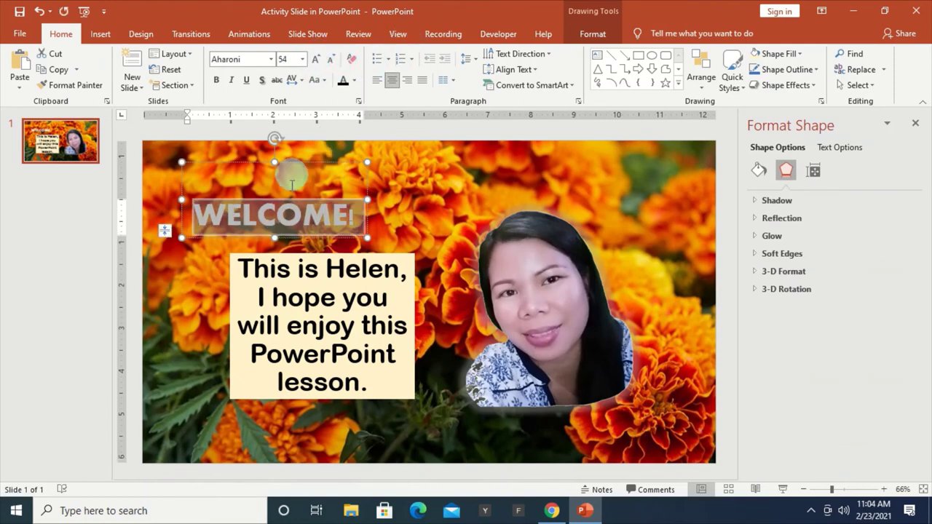
pyautogui.click(306, 164)
pyautogui.doubleClick(306, 165)
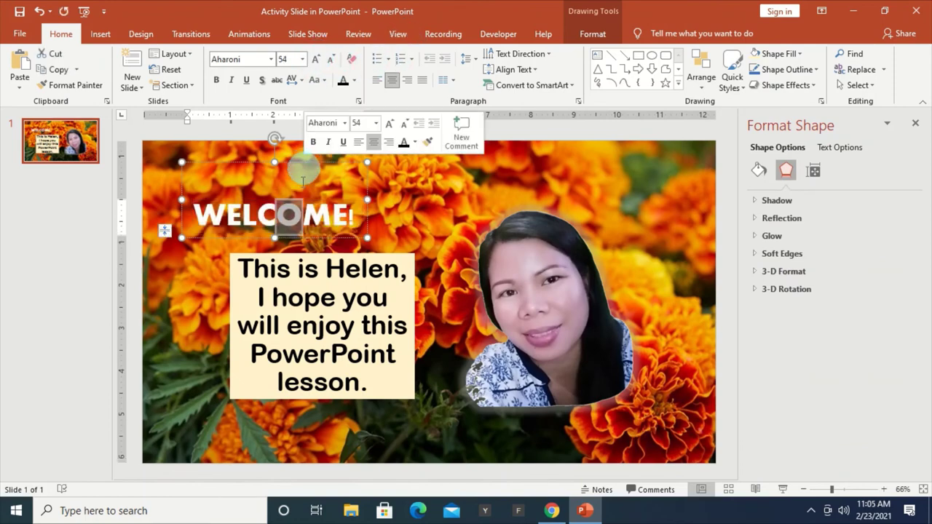
pyautogui.click(313, 60)
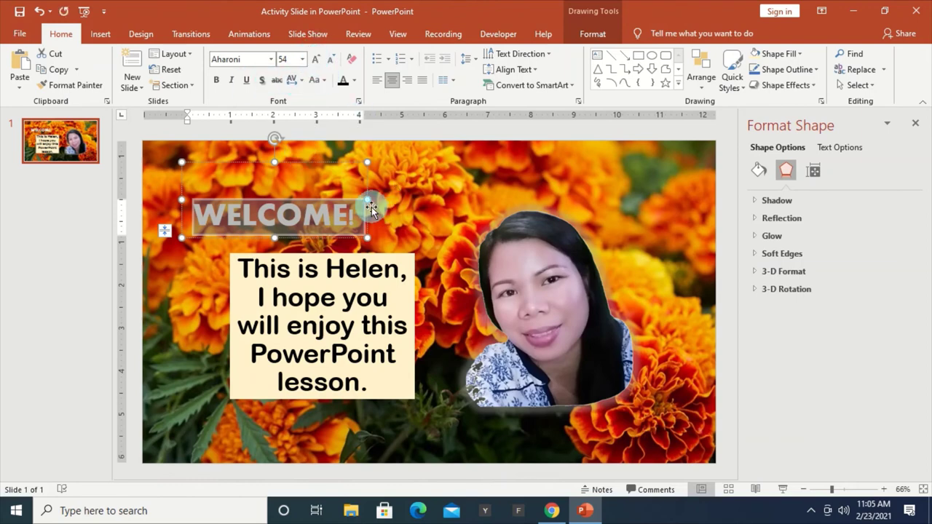
pyautogui.moveTo(370, 206); pyautogui.dragTo(471, 204)
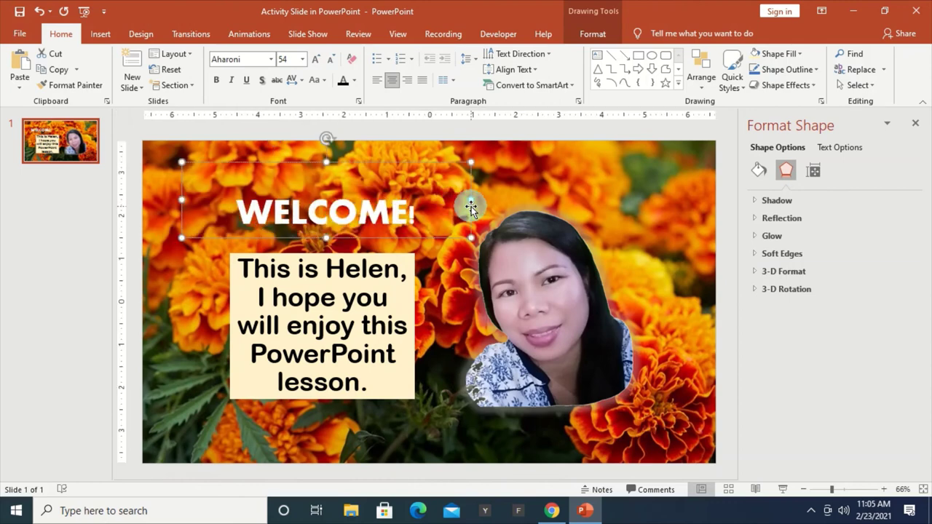
pyautogui.click(397, 207)
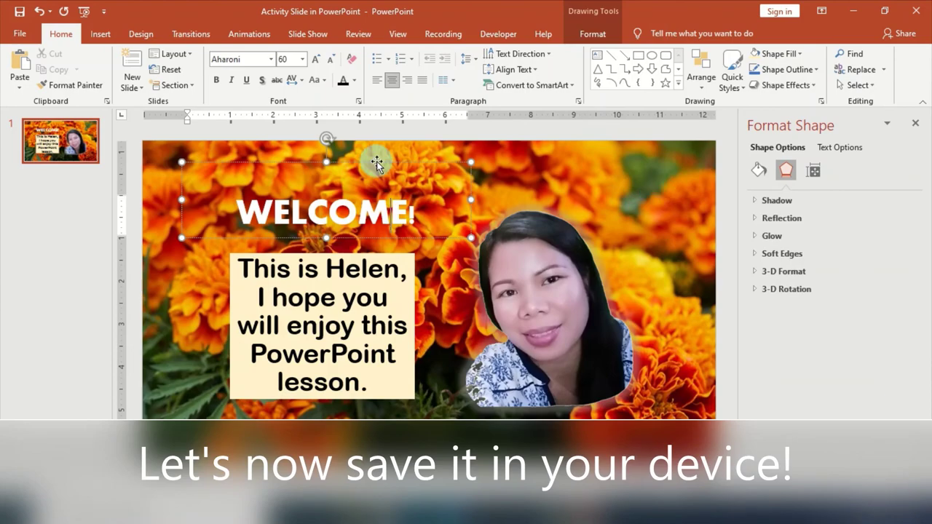
# - Save the presentation to the Desktop with the file name 'Welcome'
pyautogui.click(20, 36)
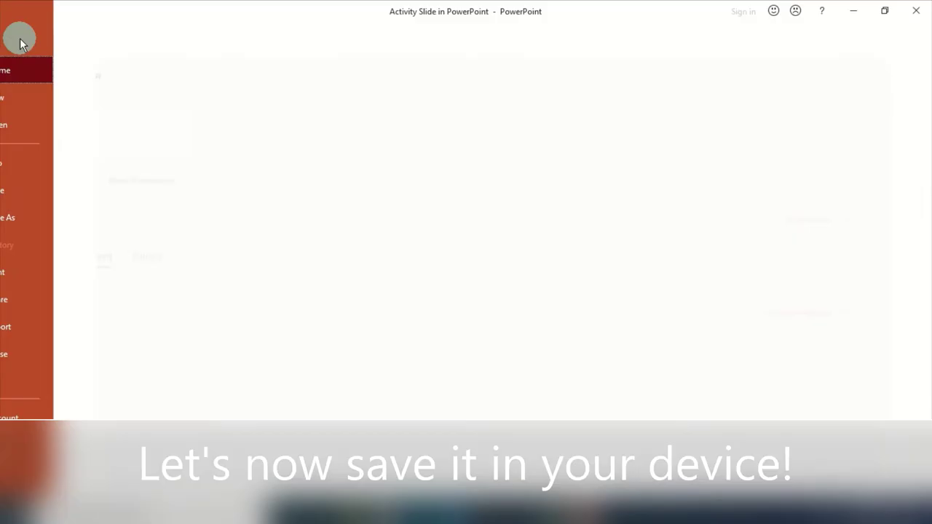
pyautogui.click(66, 227)
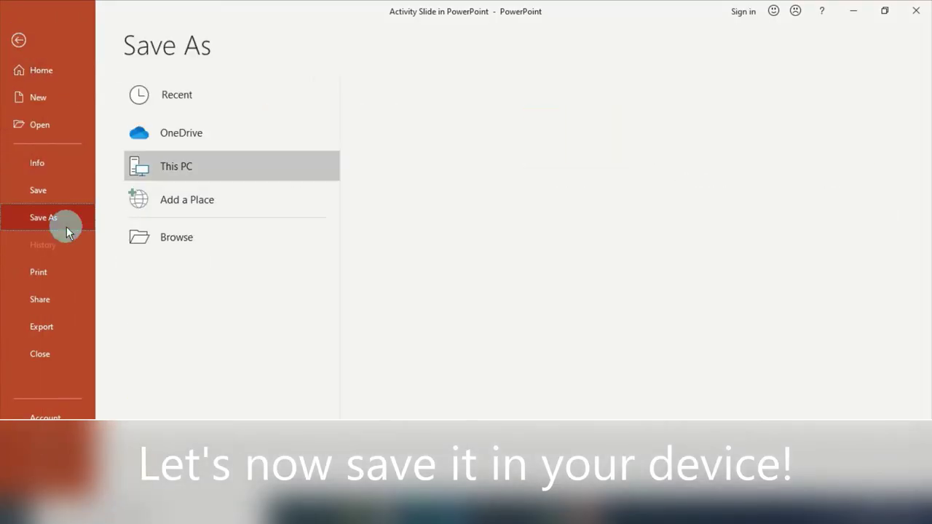
pyautogui.click(233, 170)
pyautogui.click(230, 169)
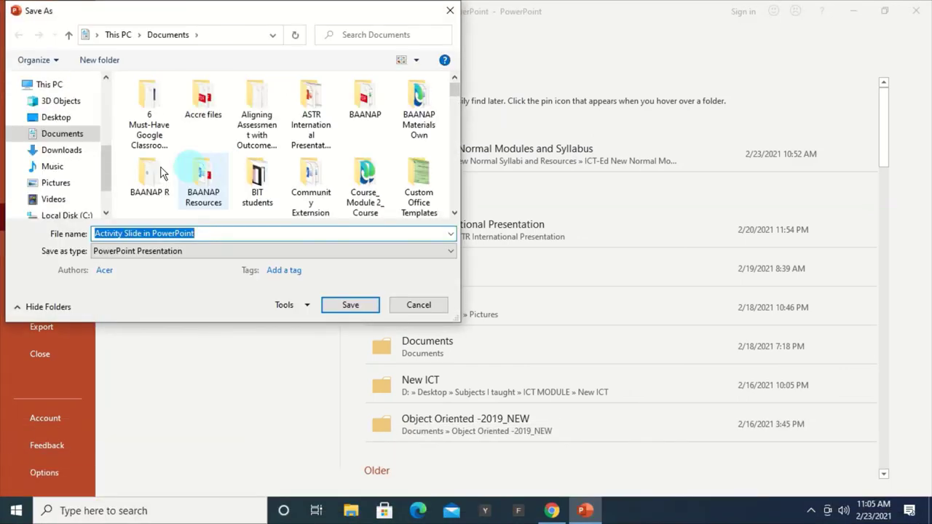
pyautogui.click(79, 115)
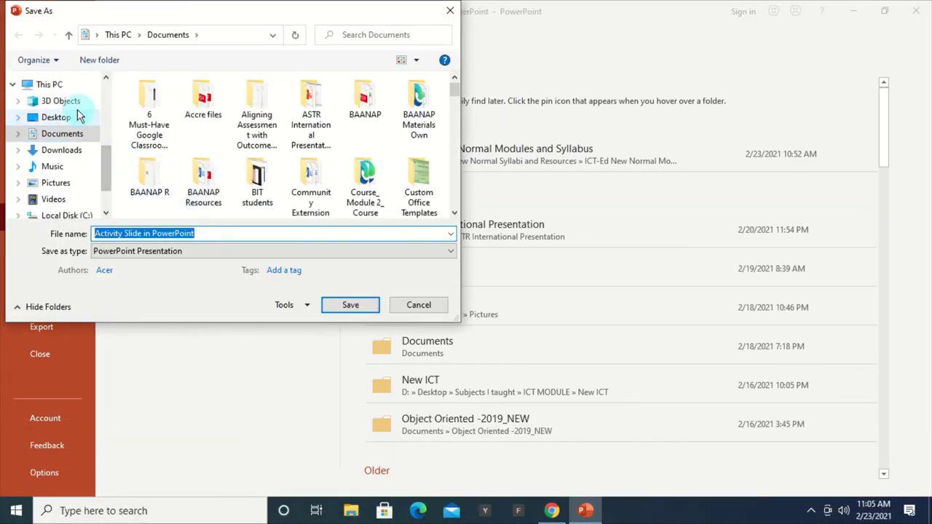
pyautogui.click(69, 118)
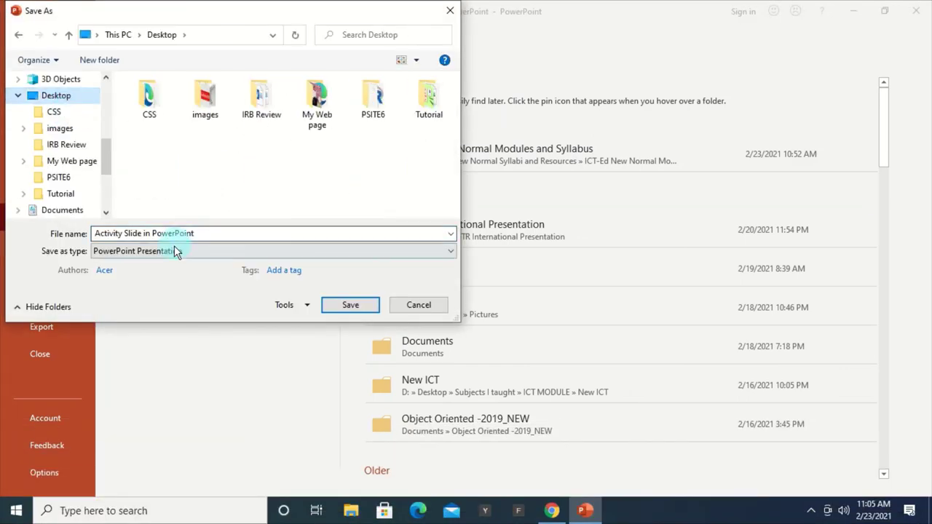
pyautogui.click(183, 234)
pyautogui.tripleClick(185, 233)
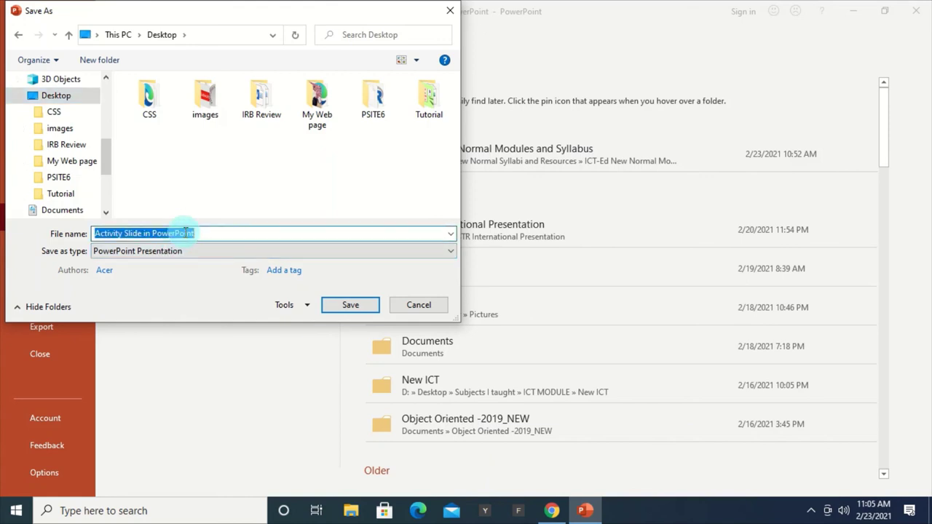
pyautogui.write('Welcome')
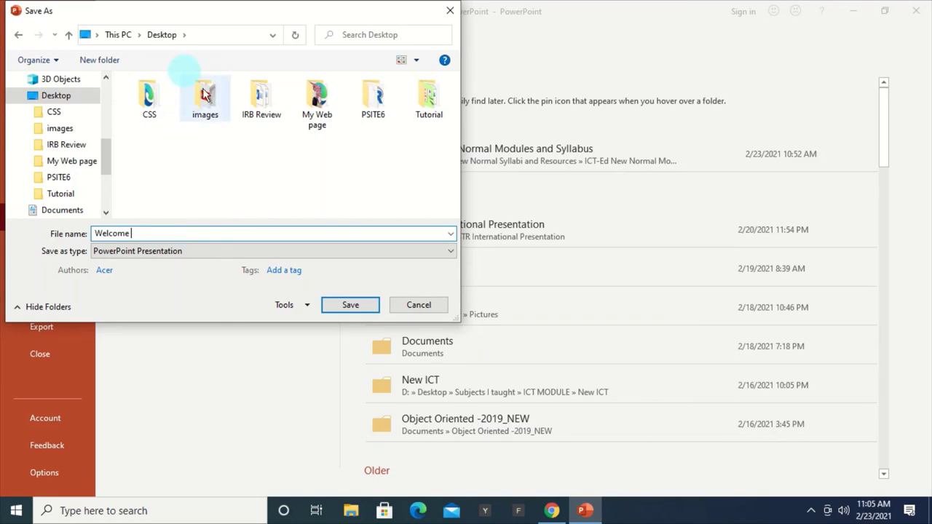
pyautogui.click(349, 306)
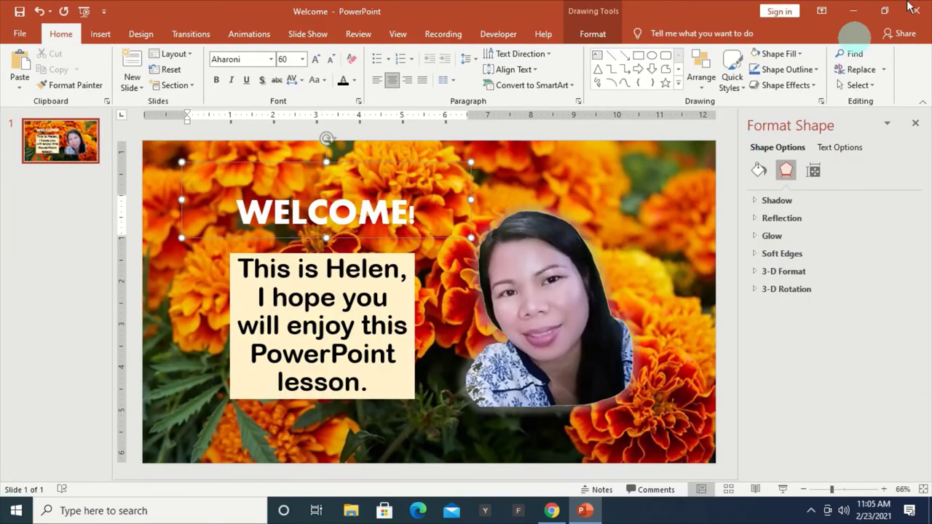
# - Minimize PowerPoint and open the saved Welcome file from the desktop
pyautogui.click(585, 511)
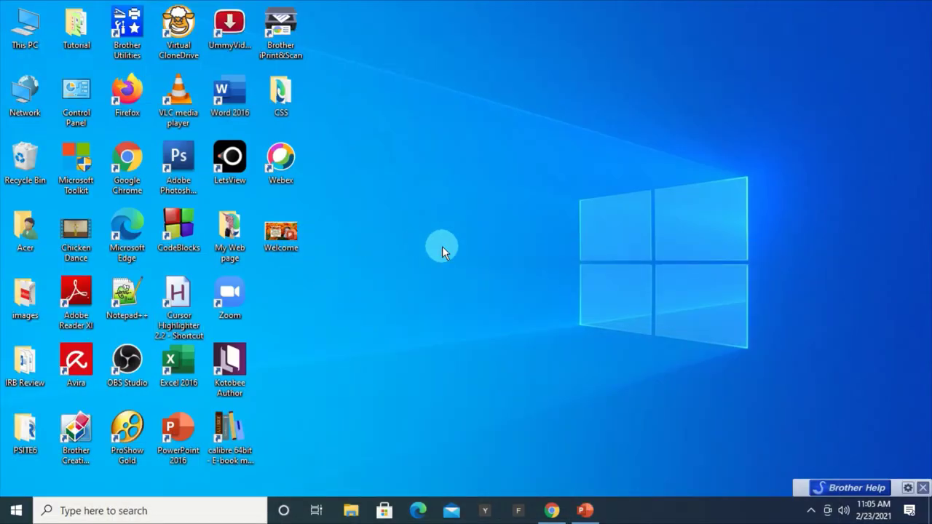
pyautogui.click(292, 244)
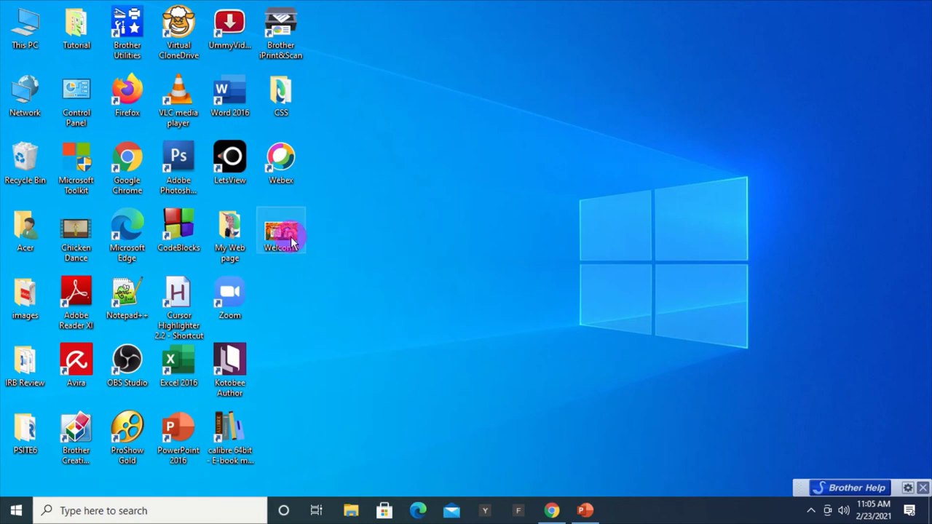
pyautogui.doubleClick(292, 244)
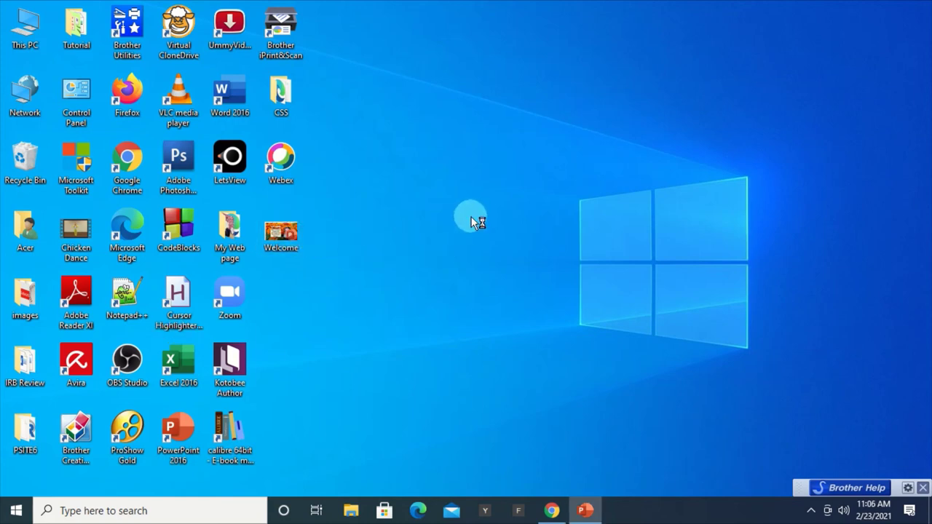